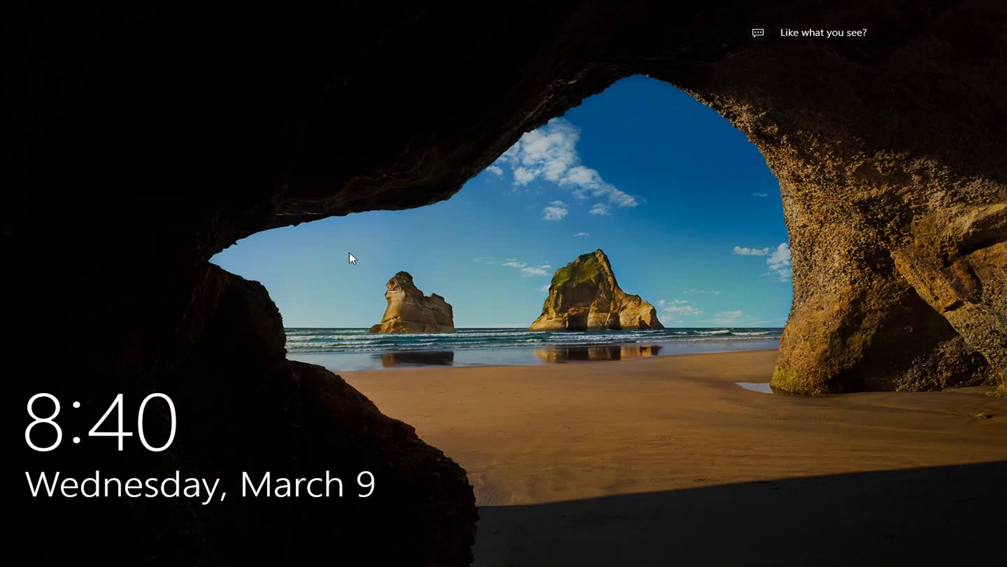
# Step: Sign in to the Windows user account and dismiss the Start menu to leave the desktop clear
pyautogui.click(442, 257)
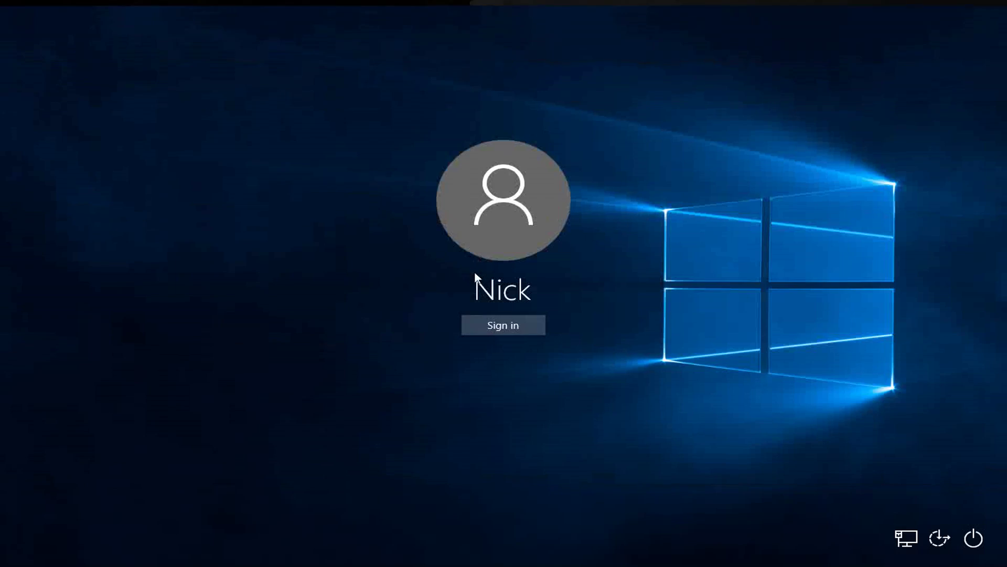
pyautogui.click(479, 328)
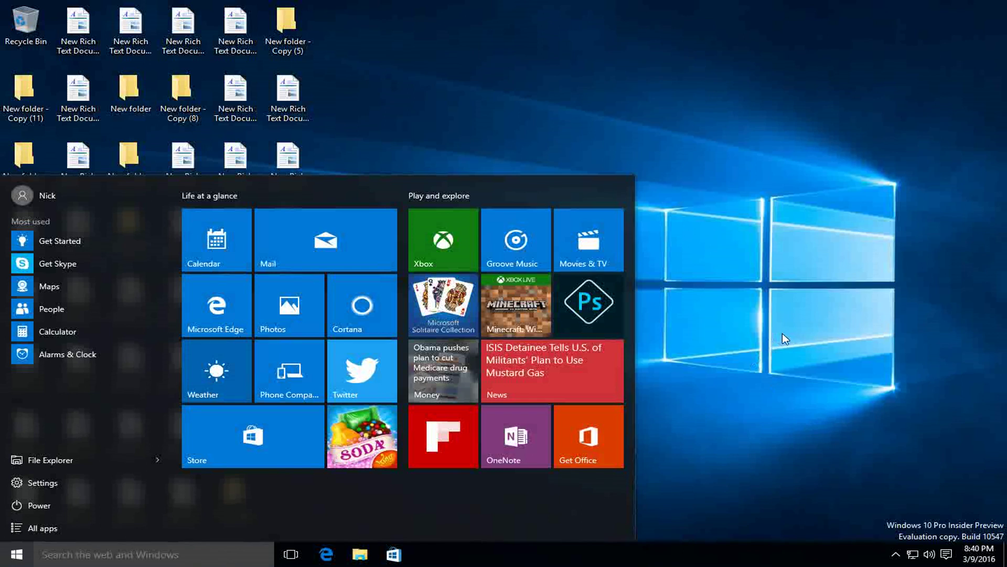
pyautogui.click(697, 314)
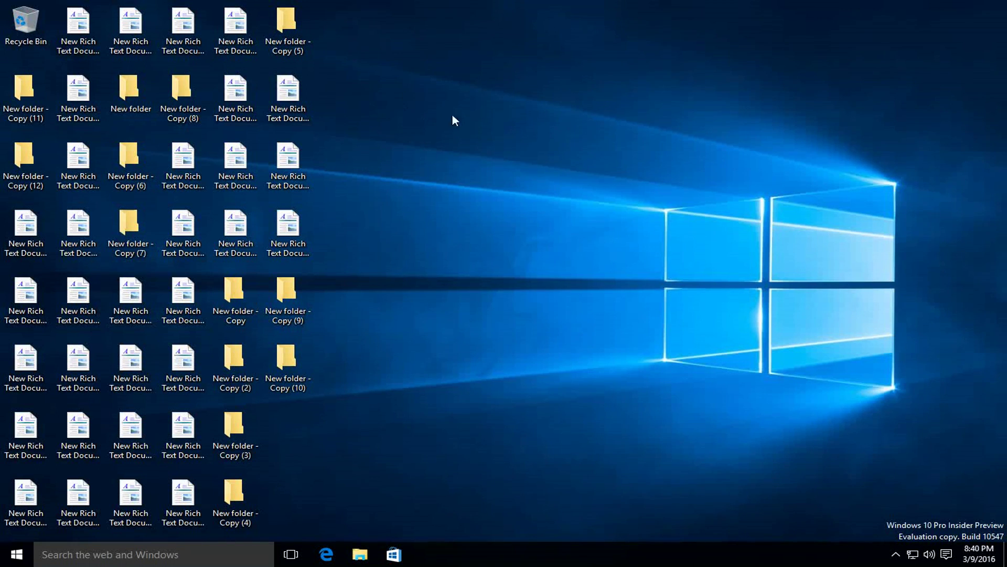
pyautogui.moveTo(366, 3); pyautogui.dragTo(4, 393)
pyautogui.click(543, 328)
# Step: Open File Explorer at This PC, examine the Local Disk (C:) and New Volume (E:) drives, and move the window clear of the desktop icons
pyautogui.click(360, 555)
pyautogui.moveTo(470, 100); pyautogui.dragTo(396, 129)
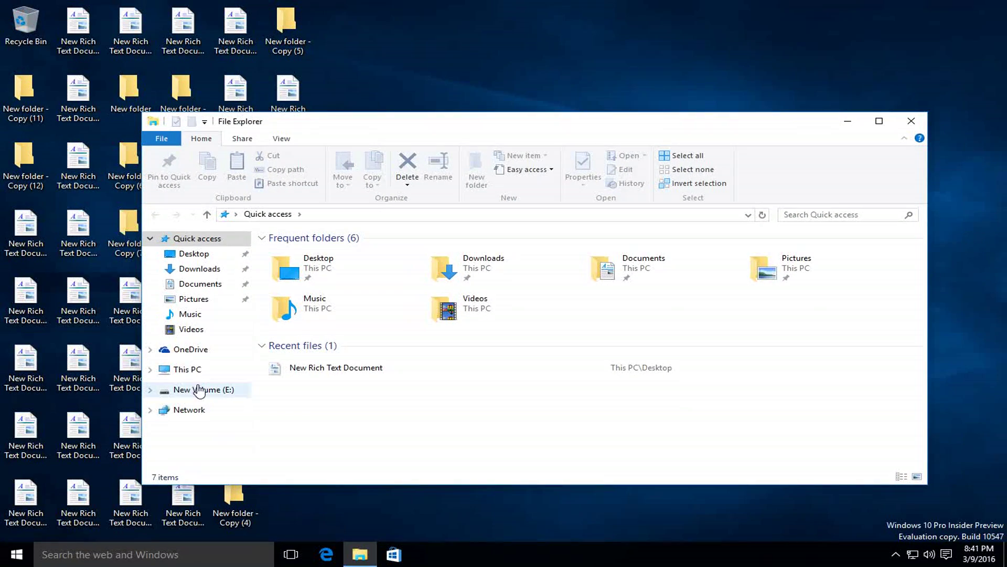
pyautogui.click(187, 369)
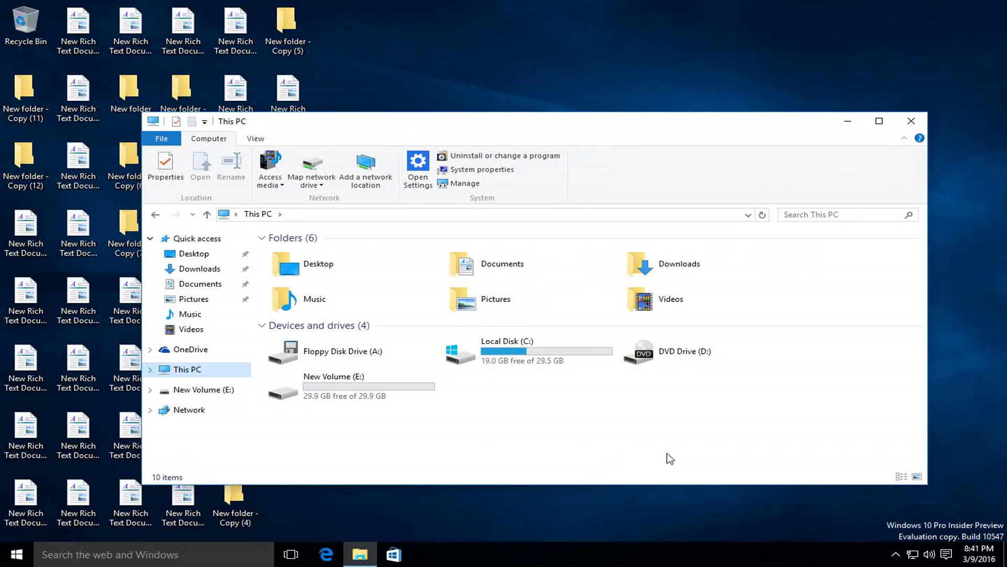
pyautogui.click(519, 358)
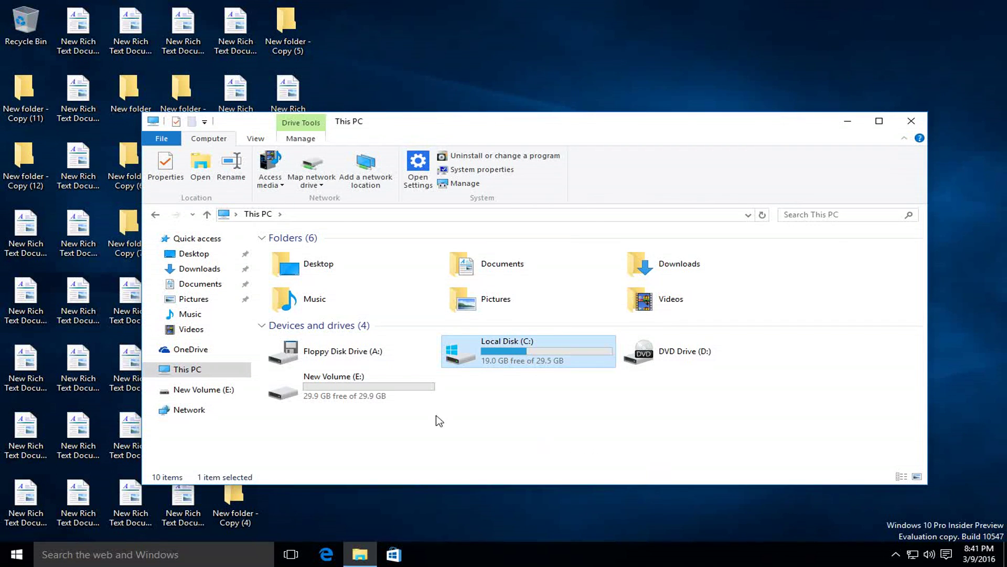
pyautogui.click(338, 385)
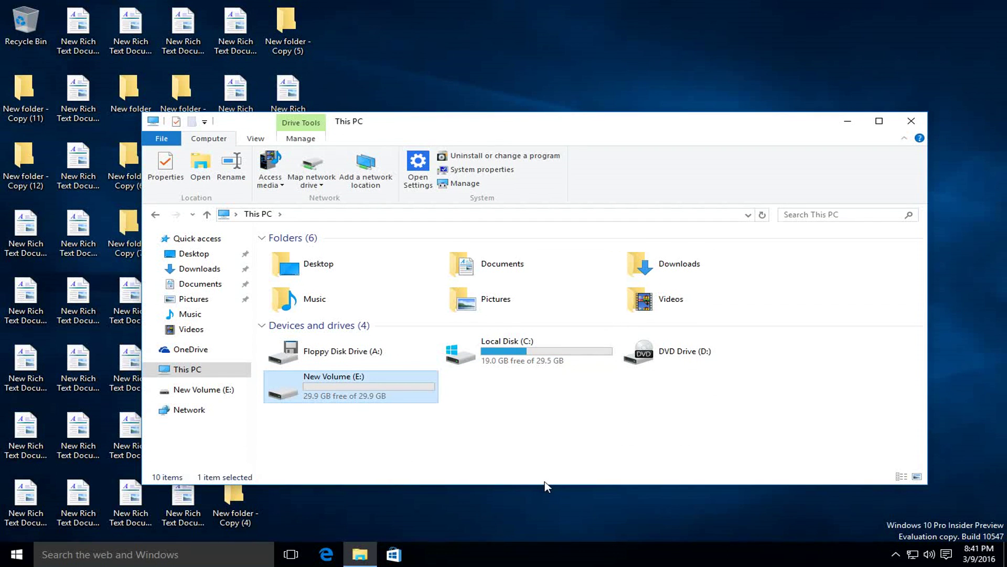
pyautogui.moveTo(325, 397)
pyautogui.click(490, 362)
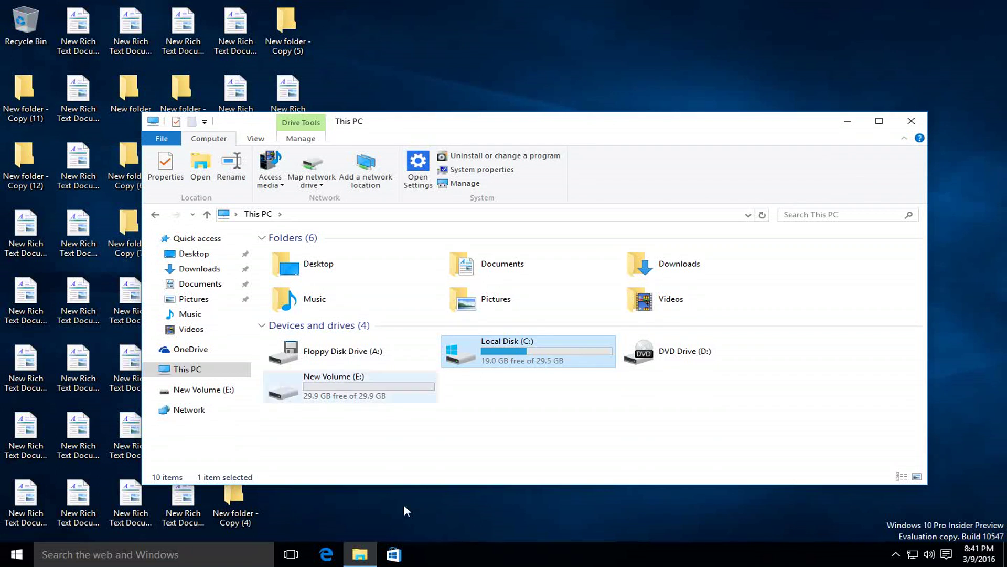
pyautogui.moveTo(455, 125); pyautogui.dragTo(490, 144)
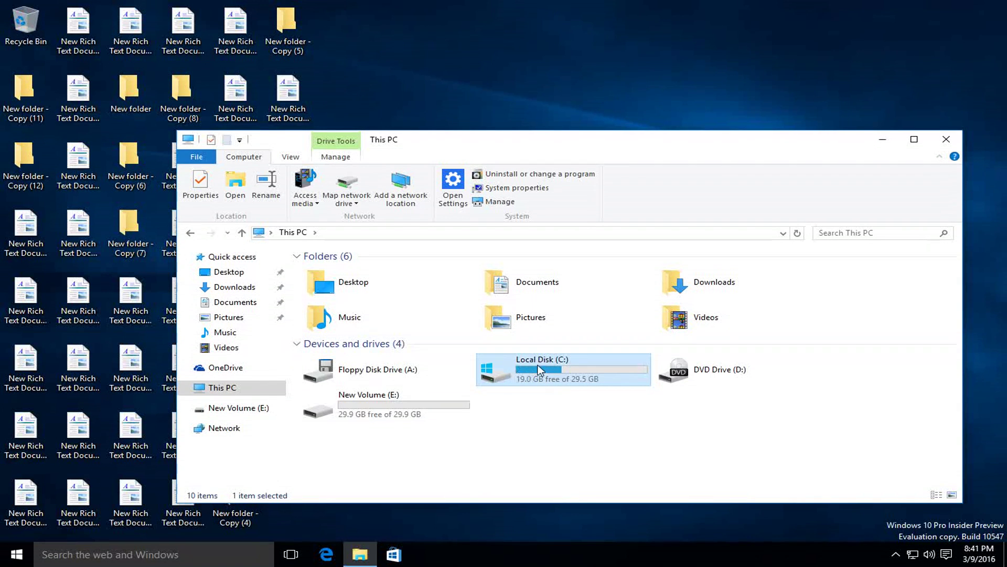
# Step: Open the signed-in user's profile folder inside Users on Local Disk (C:), checking the account name in the Start menu
pyautogui.doubleClick(551, 366)
pyautogui.doubleClick(332, 311)
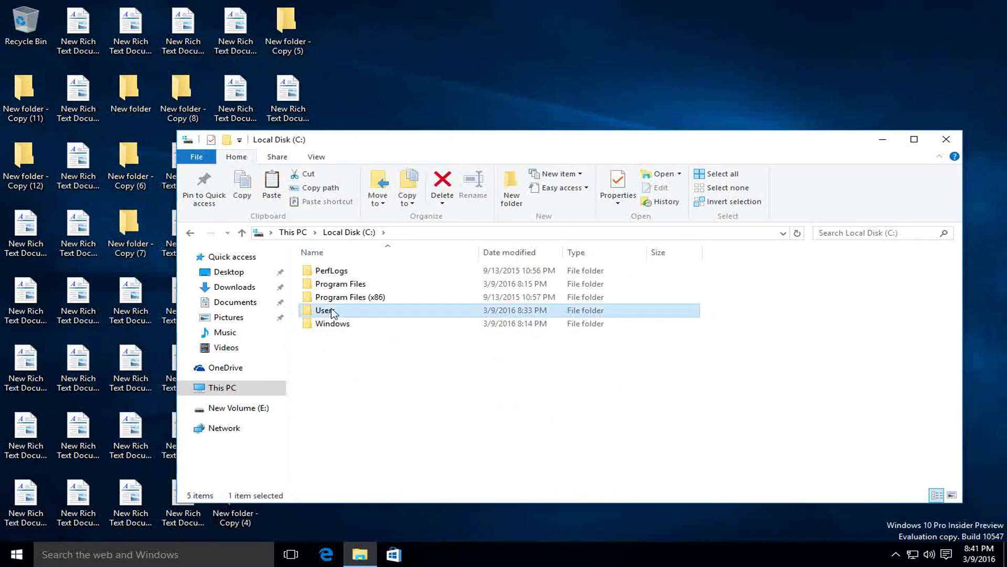
pyautogui.click(328, 271)
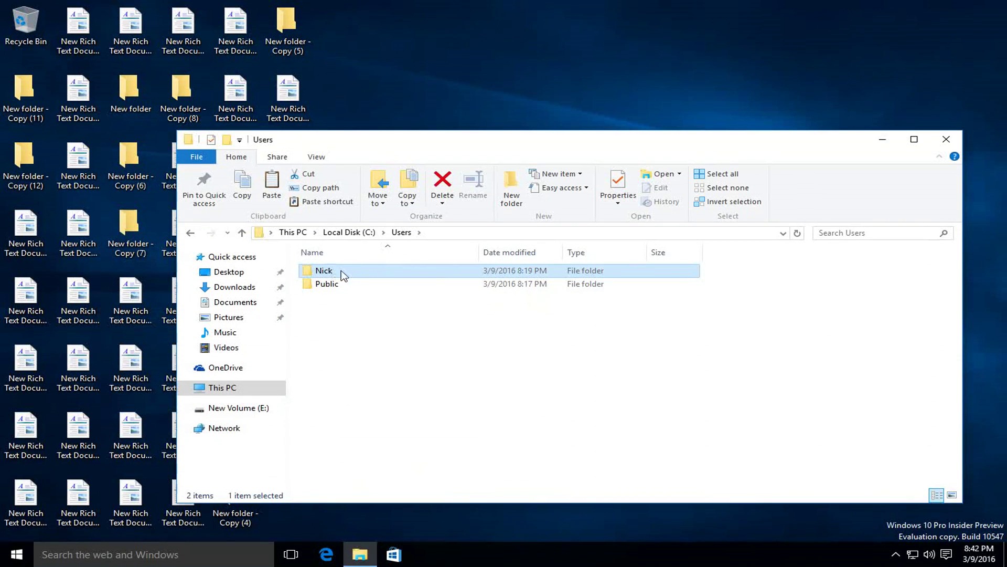
pyautogui.click(16, 554)
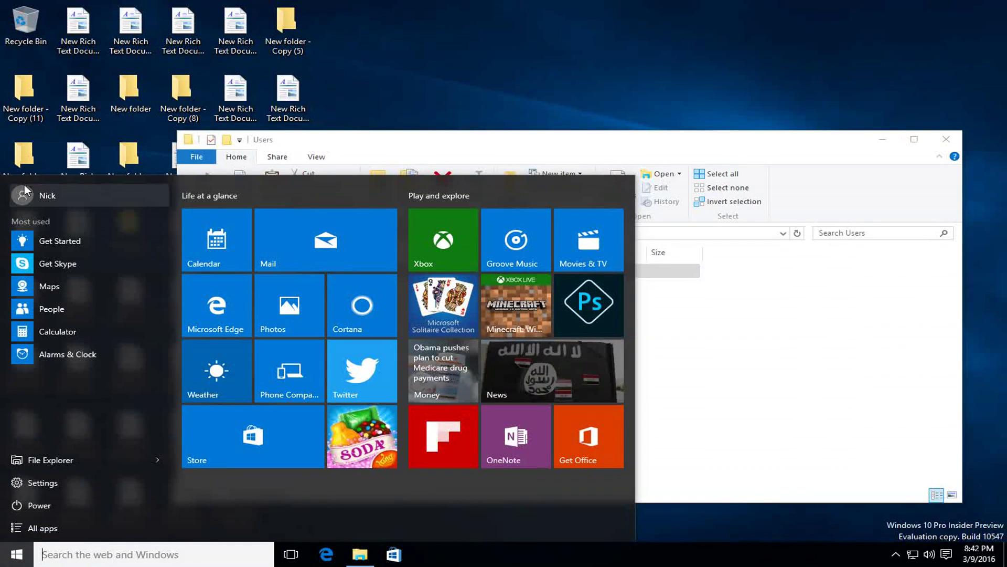
pyautogui.click(798, 430)
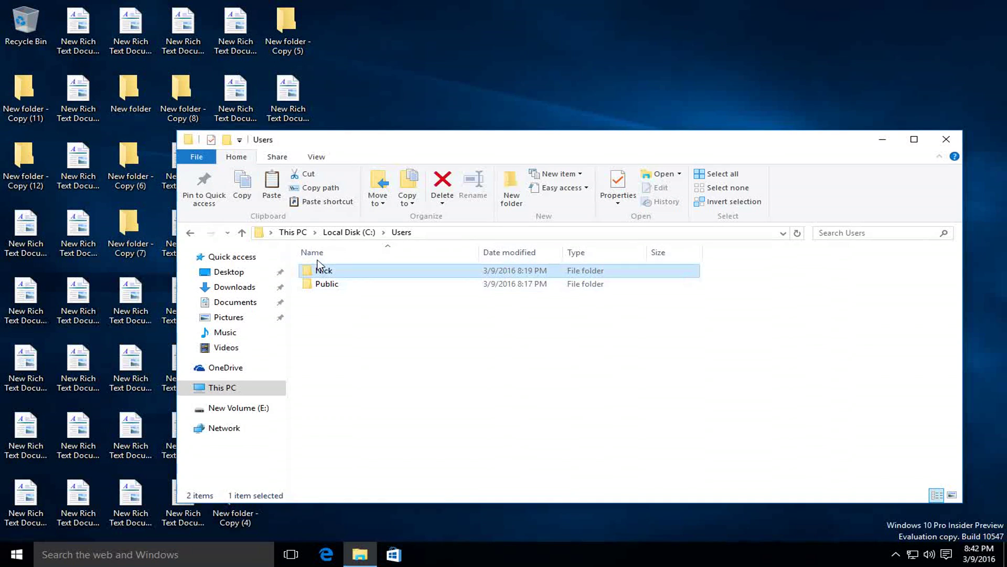
pyautogui.doubleClick(331, 273)
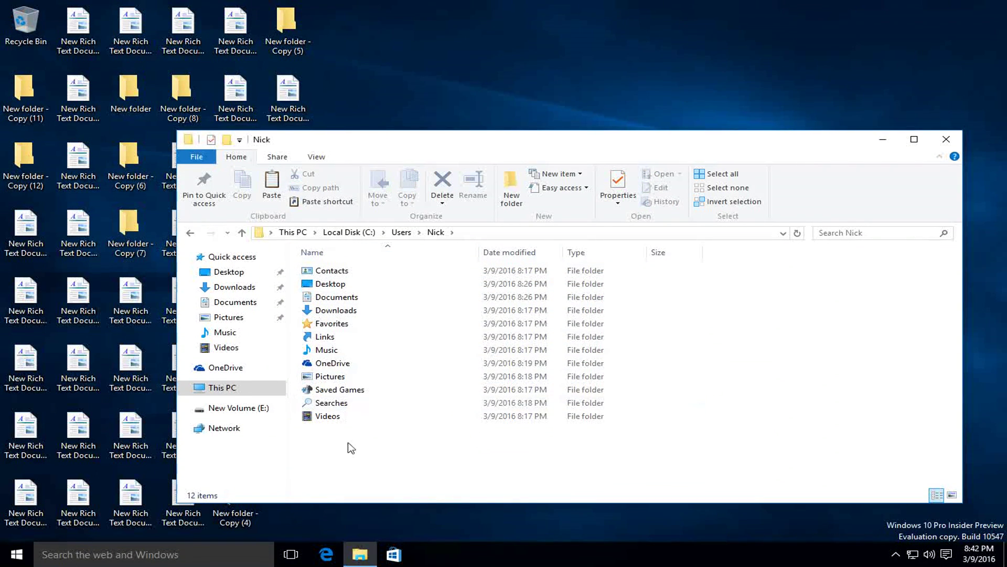
# Step: Open the Desktop folder in the user's profile and compare its contents with the icons on the desktop
pyautogui.moveTo(426, 138); pyautogui.dragTo(558, 116)
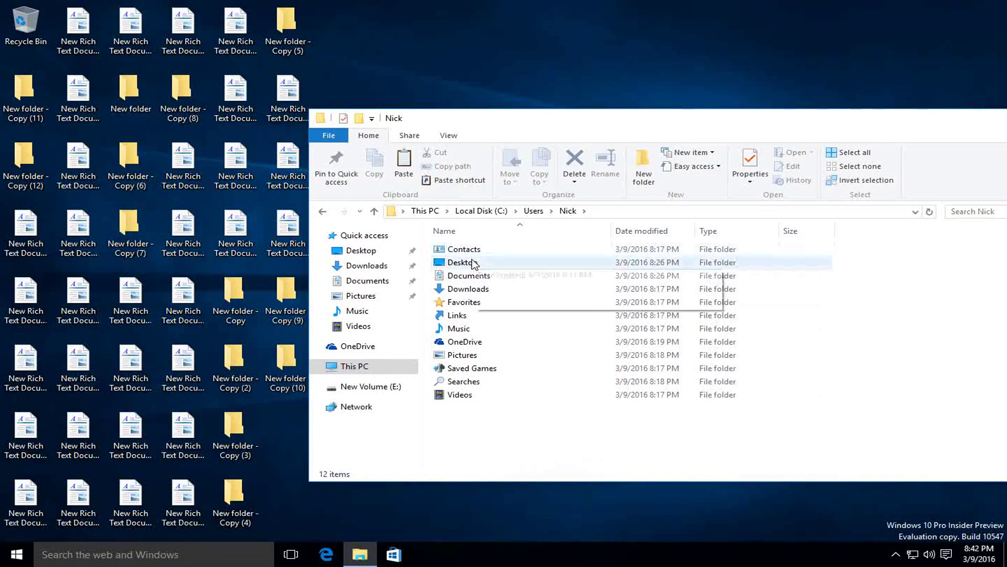
pyautogui.click(457, 267)
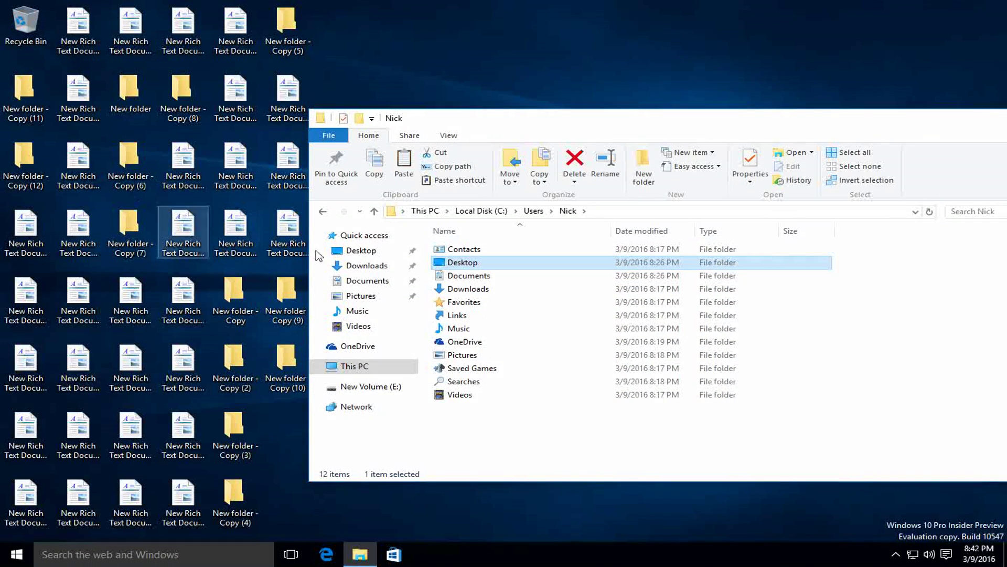
pyautogui.doubleClick(481, 263)
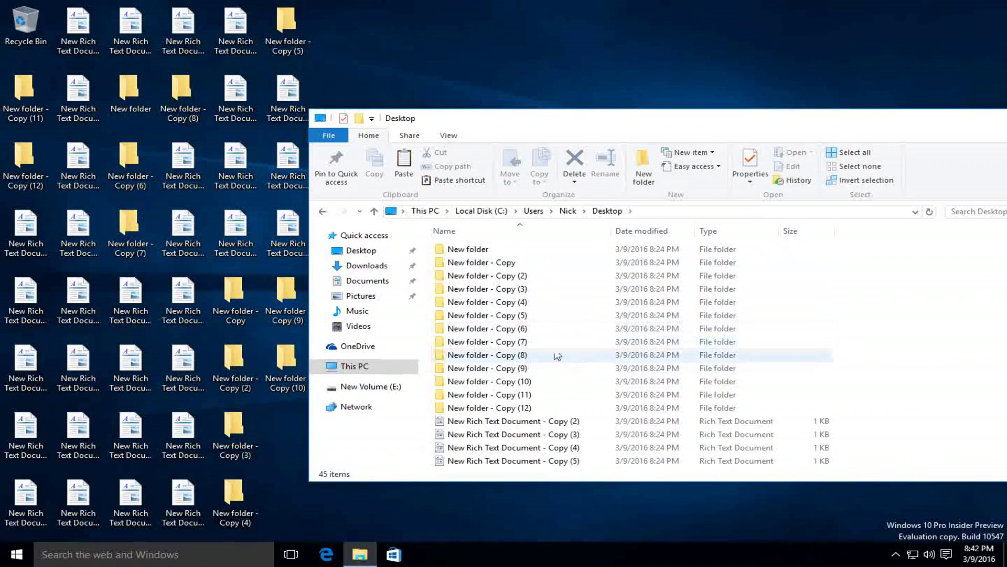
pyautogui.scroll(-10, 512, 273)
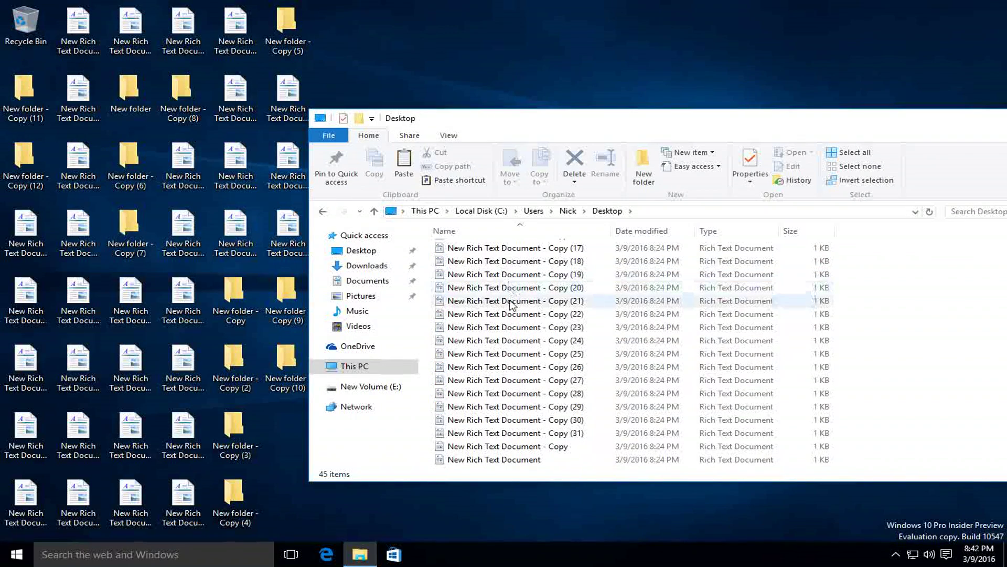
pyautogui.scroll(10, 564, 320)
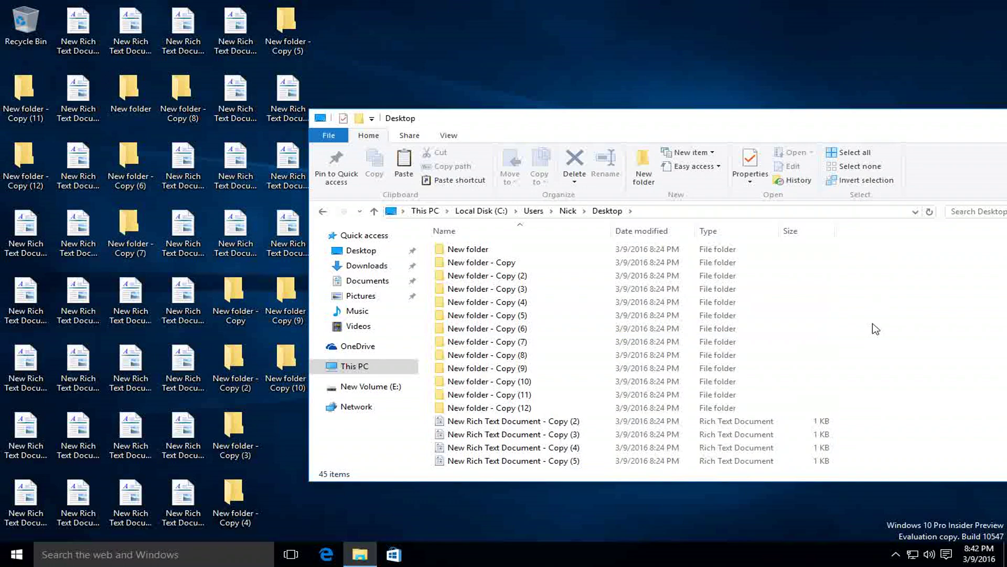
# Step: Copy all files and folders in the profile's Desktop folder
pyautogui.hotkey('ctrl', 'a')
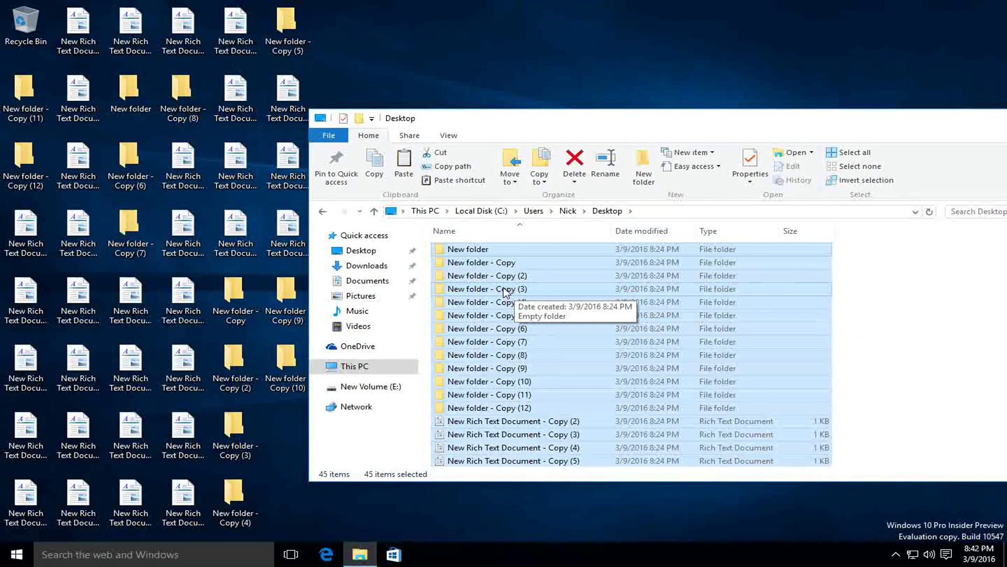
pyautogui.rightClick(504, 292)
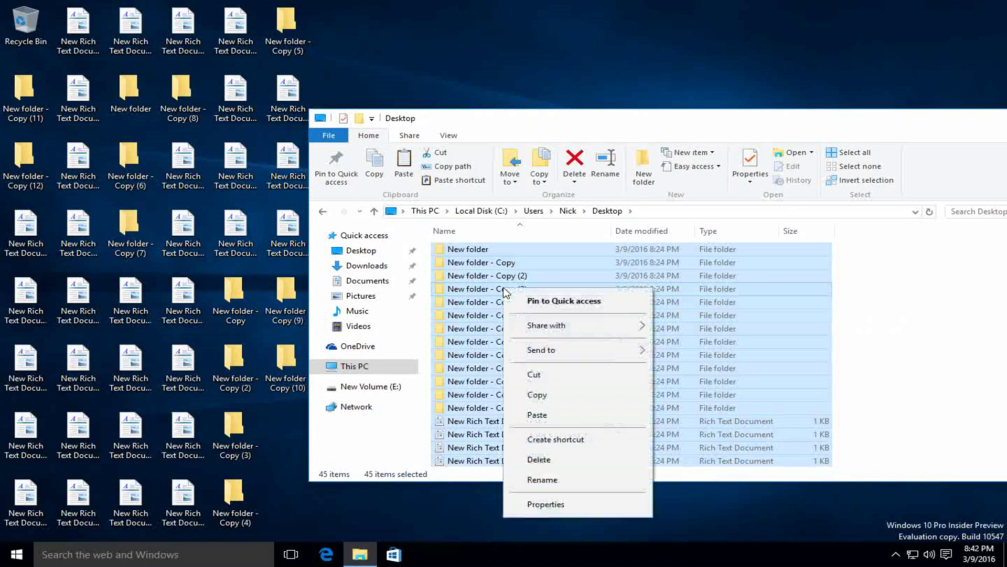
pyautogui.click(545, 399)
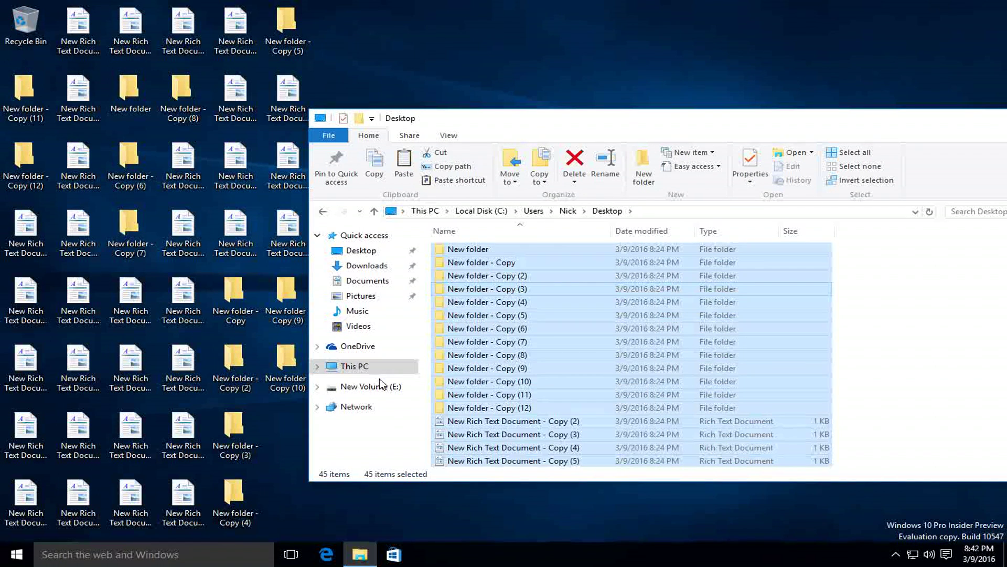
# Step: Create a folder named Backup on New Volume (E:) and open it
pyautogui.click(378, 386)
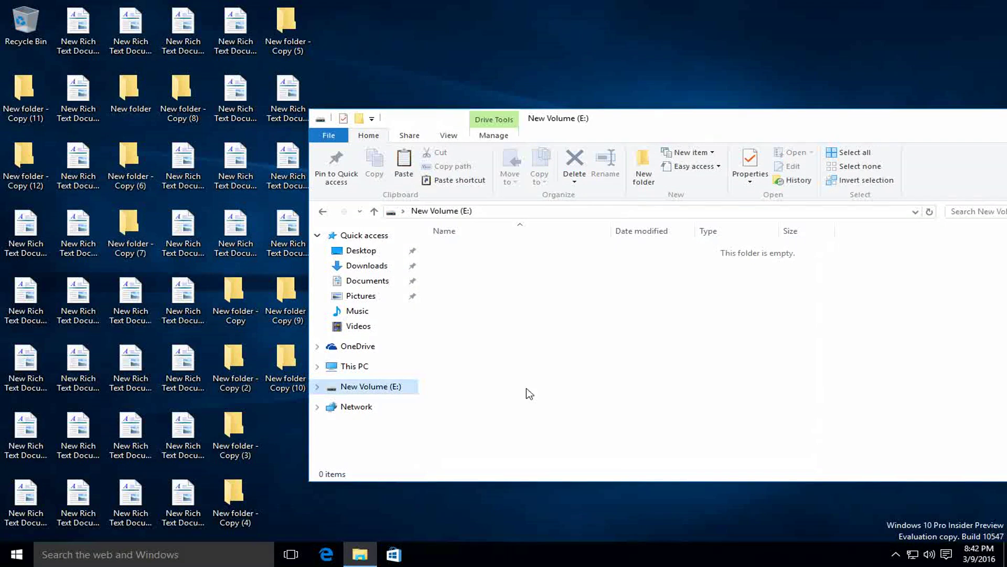
pyautogui.click(643, 167)
pyautogui.write('Back')
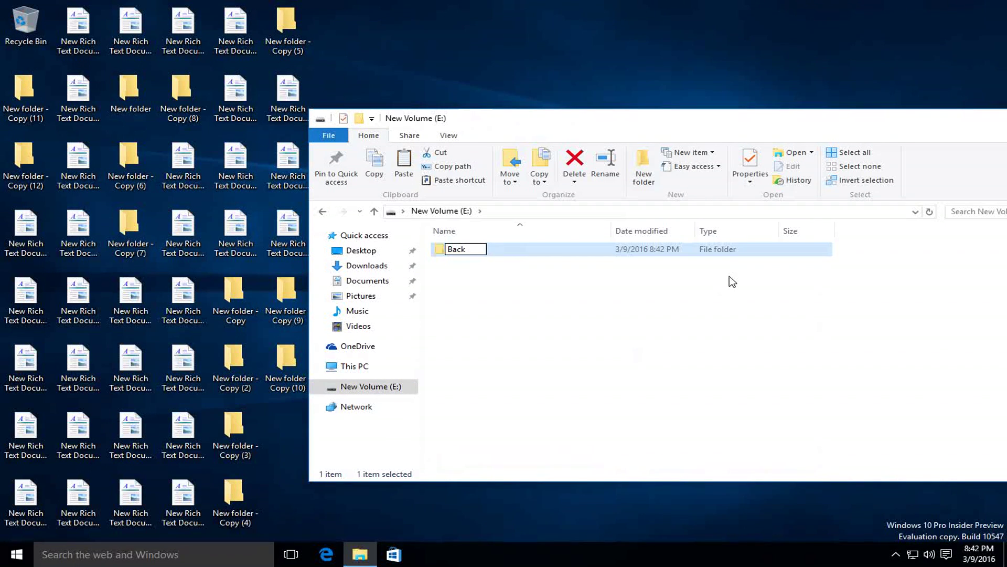
pyautogui.press('Return')
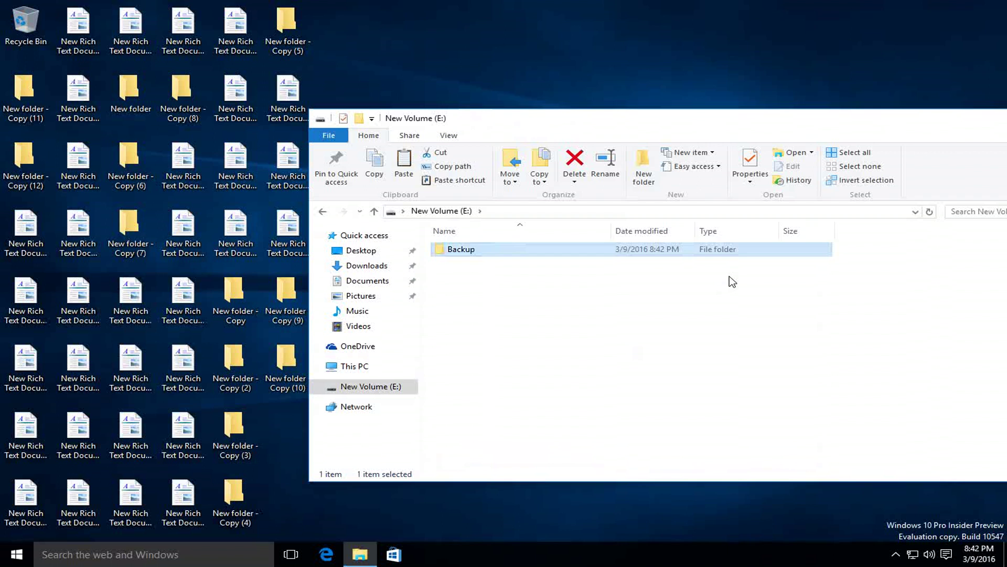
pyautogui.press('Return')
# Step: Create a folder named Desktop inside Backup and open it
pyautogui.click(648, 181)
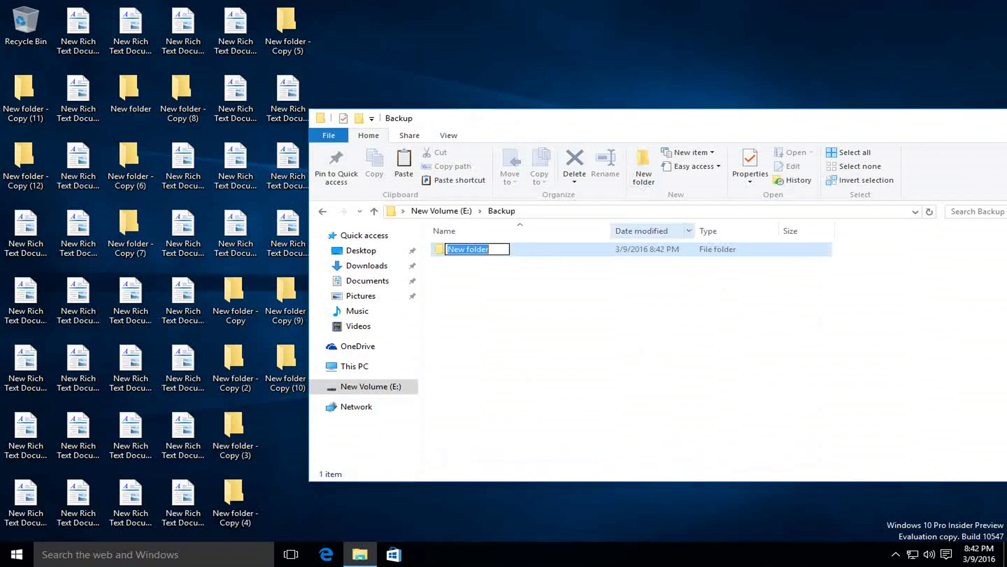
pyautogui.write('Desktop')
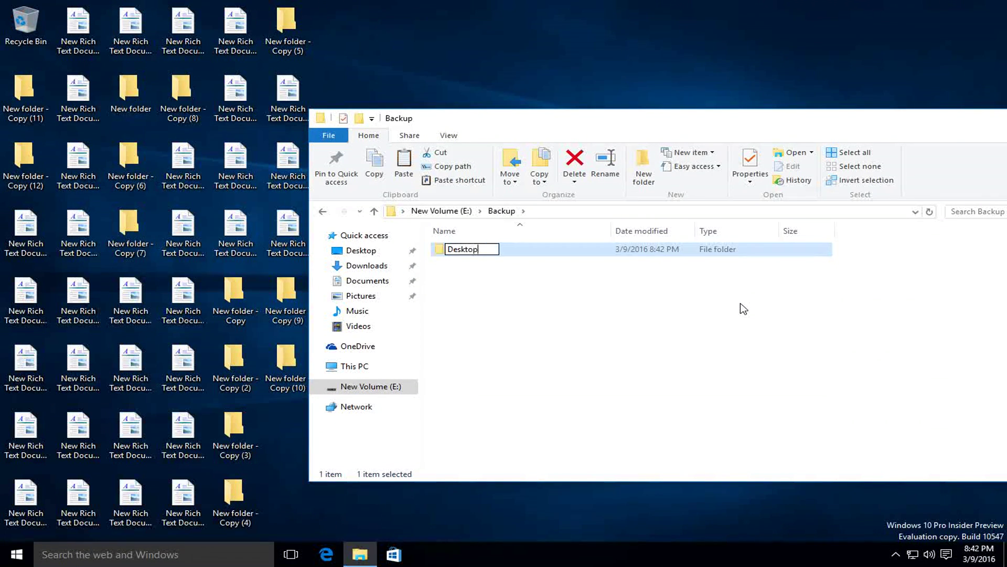
pyautogui.press('Return')
pyautogui.press('Return')
# Step: Paste the copied desktop items into the Desktop folder inside Backup and look through the pasted files
pyautogui.rightClick(665, 309)
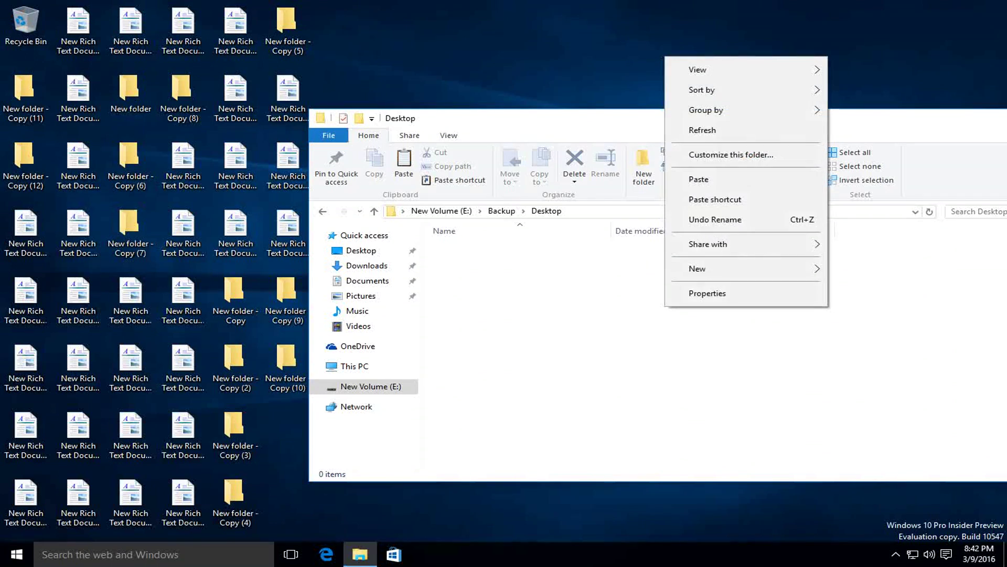
pyautogui.click(710, 178)
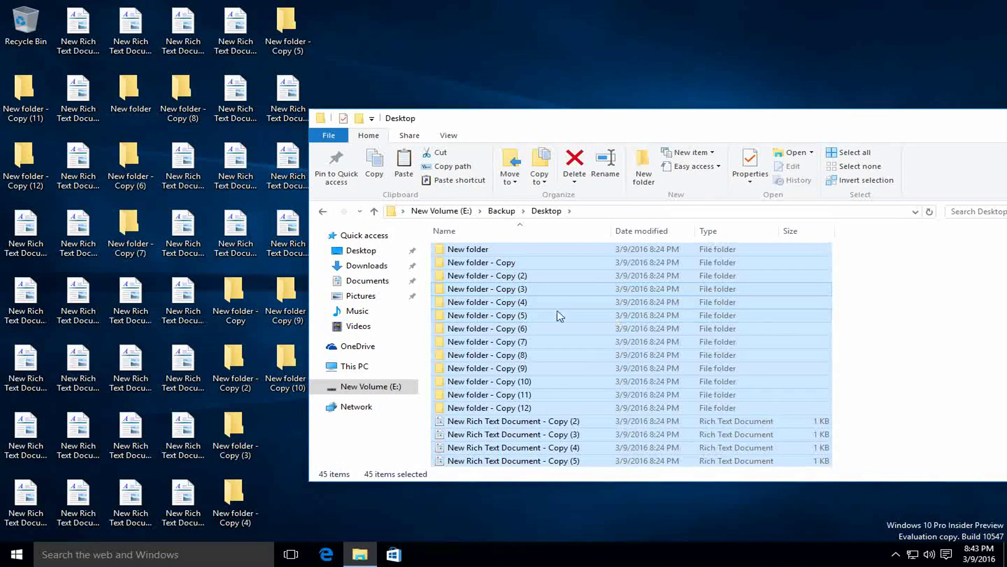
pyautogui.scroll(-10, 557, 317)
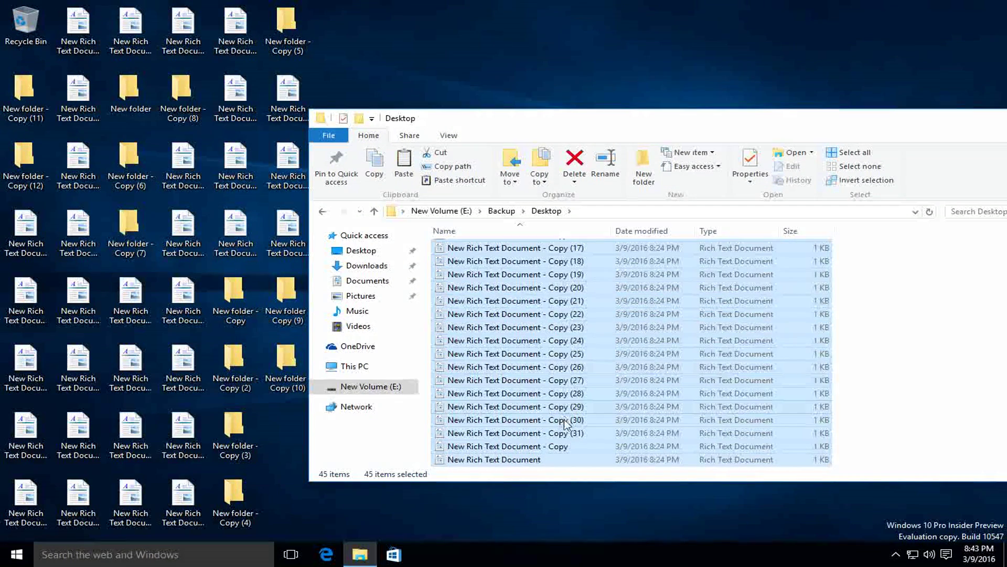
pyautogui.scroll(9, 569, 388)
# Step: Open the Documents folder in the user's profile under Users on Local Disk (C:)
pyautogui.click(404, 365)
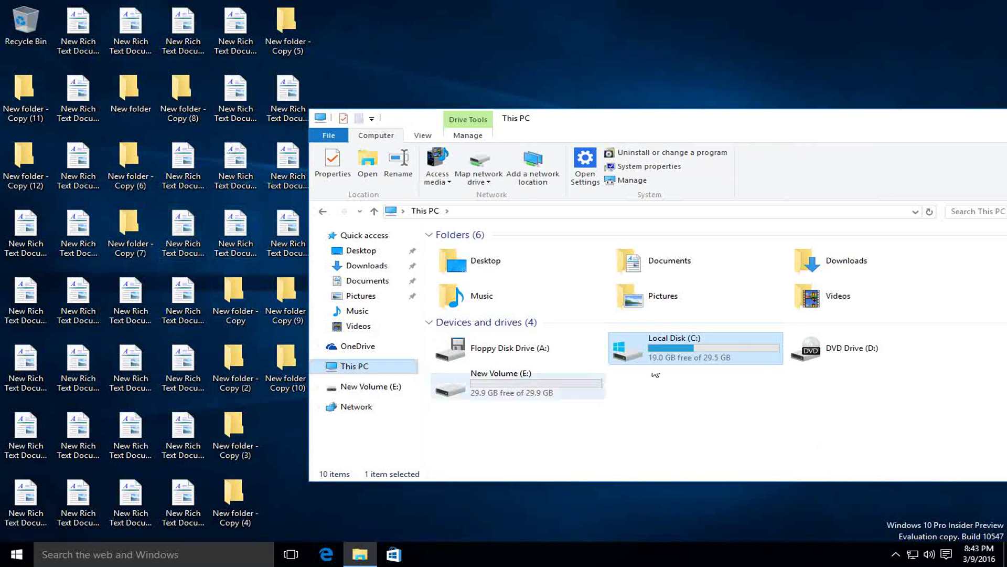
pyautogui.doubleClick(662, 356)
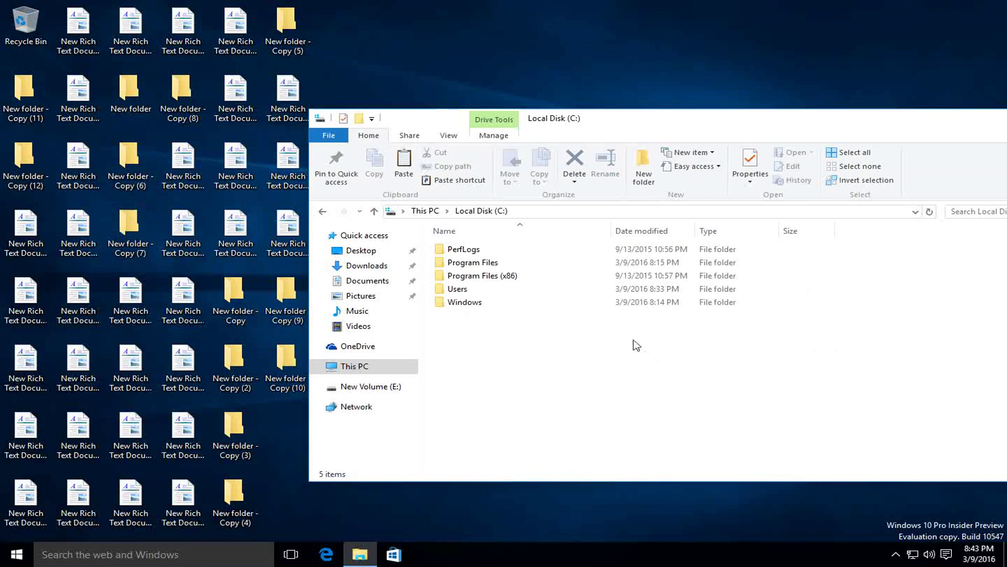
pyautogui.click(486, 293)
pyautogui.doubleClick(485, 293)
pyautogui.doubleClick(463, 250)
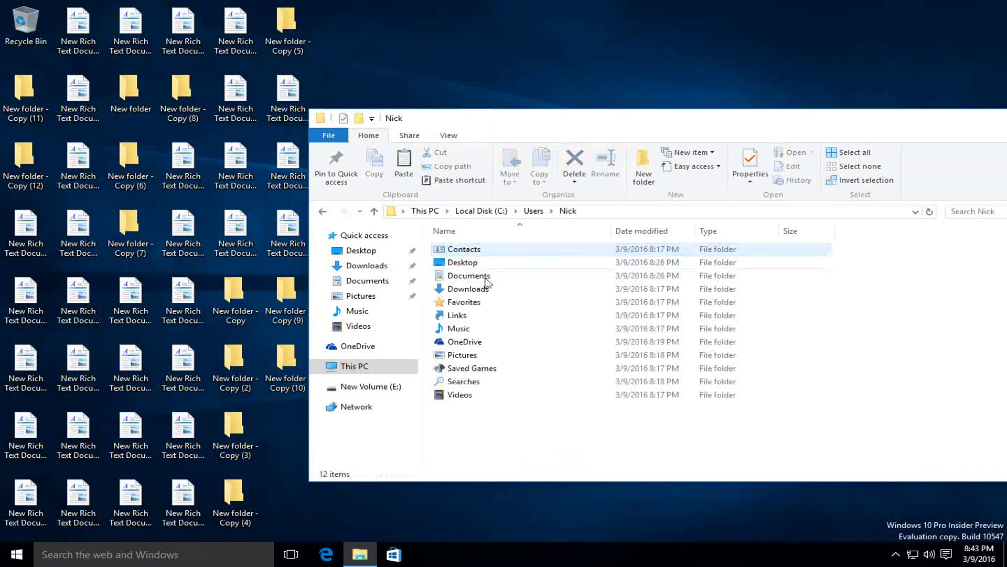
pyautogui.doubleClick(492, 279)
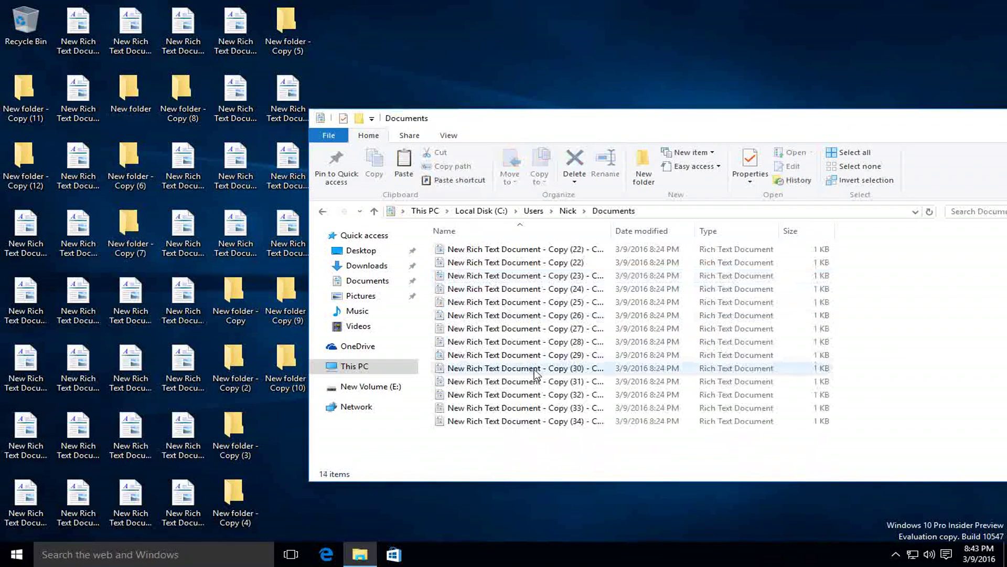
# Step: Look through the Documents, Downloads and Desktop folders listed in Quick access
pyautogui.moveTo(522, 430); pyautogui.dragTo(480, 249)
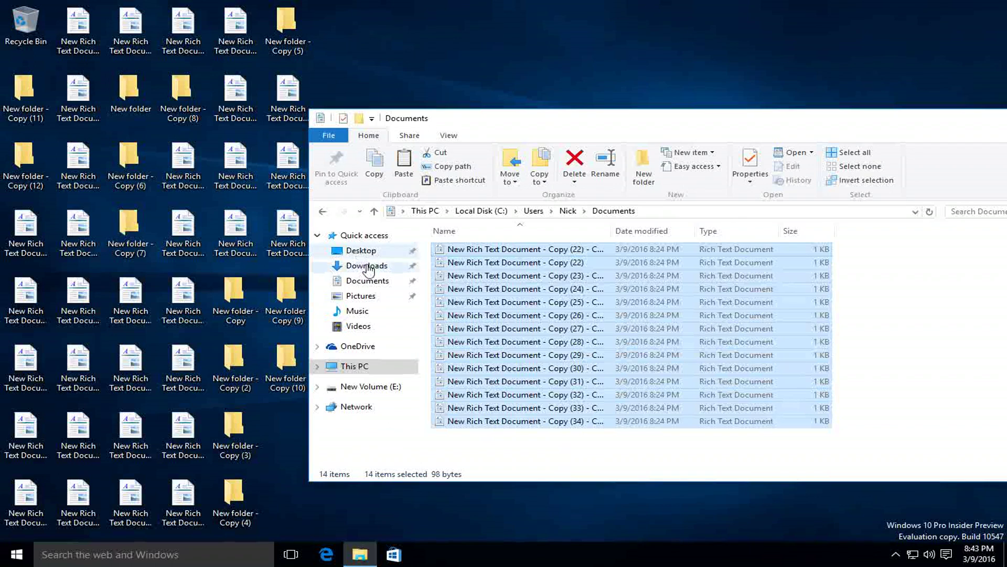
pyautogui.click(367, 280)
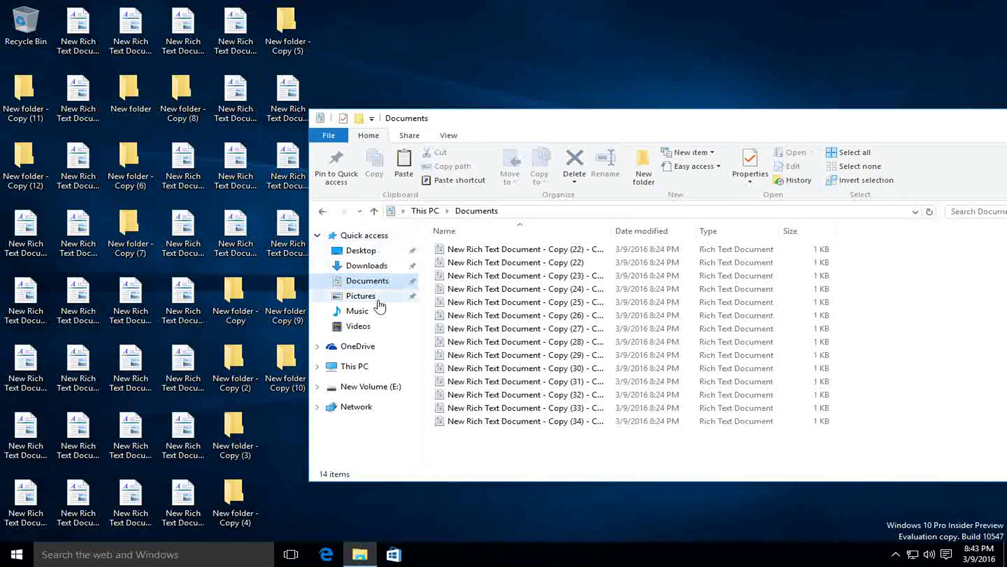
pyautogui.click(370, 266)
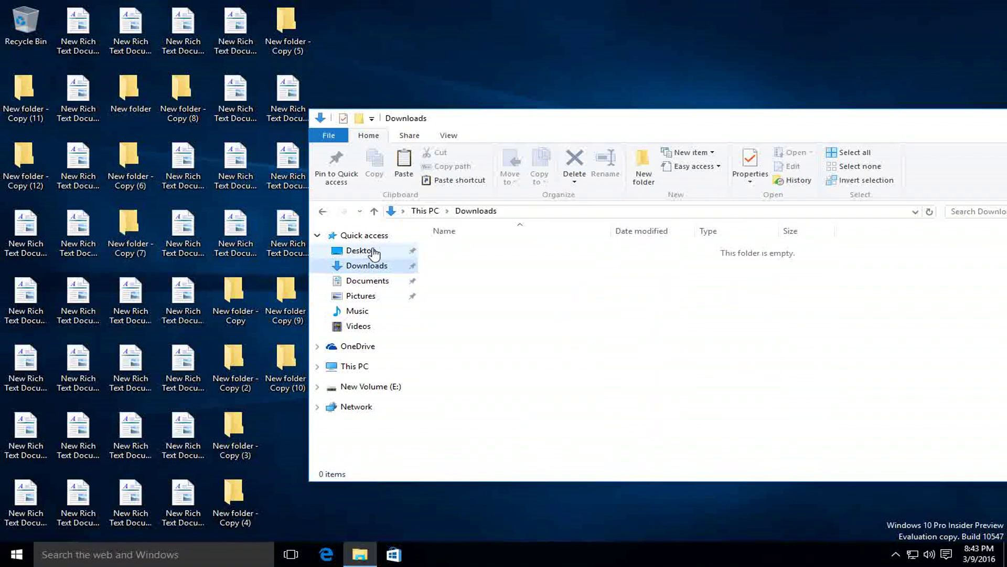
pyautogui.click(364, 251)
pyautogui.click(374, 281)
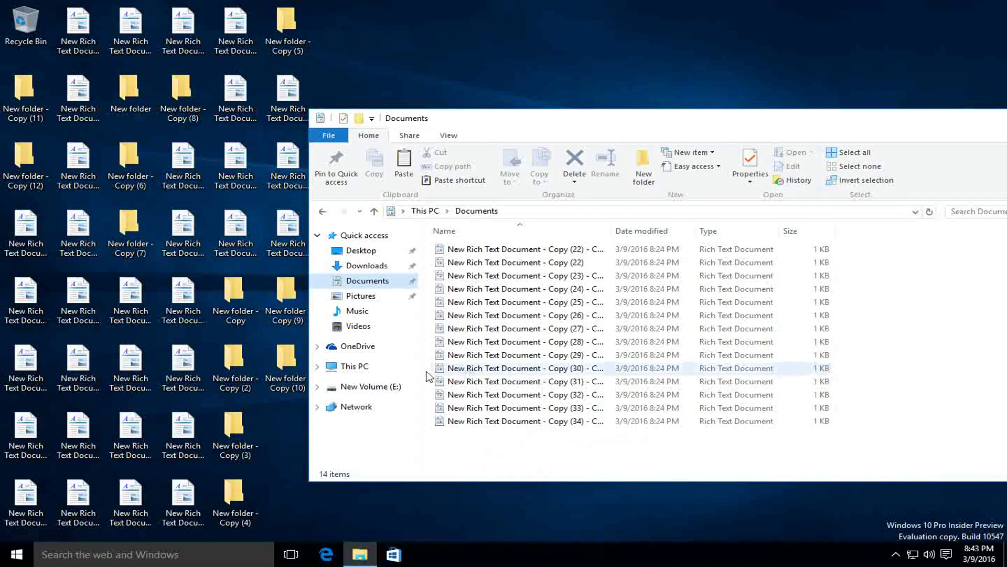
# Step: Copy all files from the Documents folder in the user's profile under Users on Local Disk (C:)
pyautogui.click(356, 368)
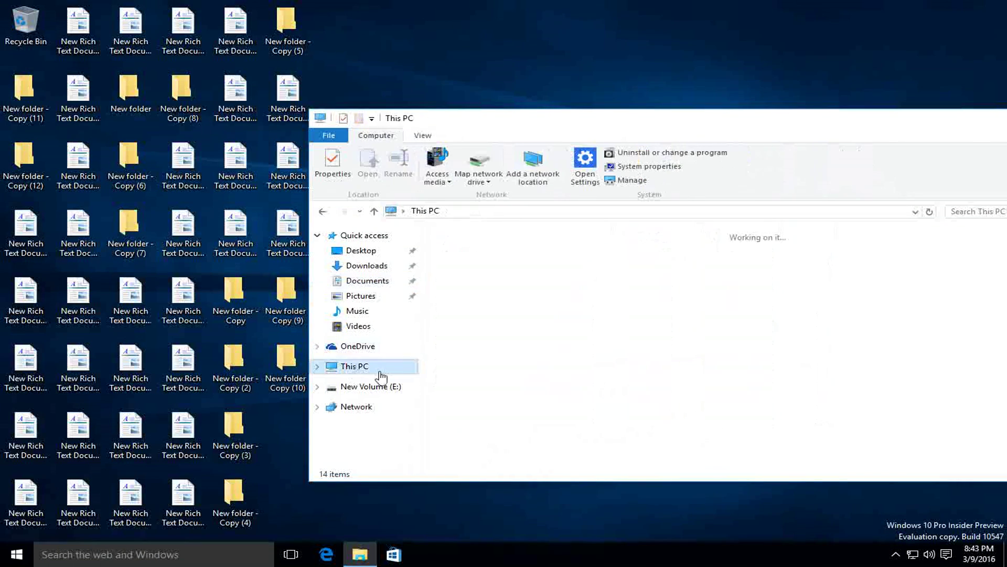
pyautogui.doubleClick(701, 367)
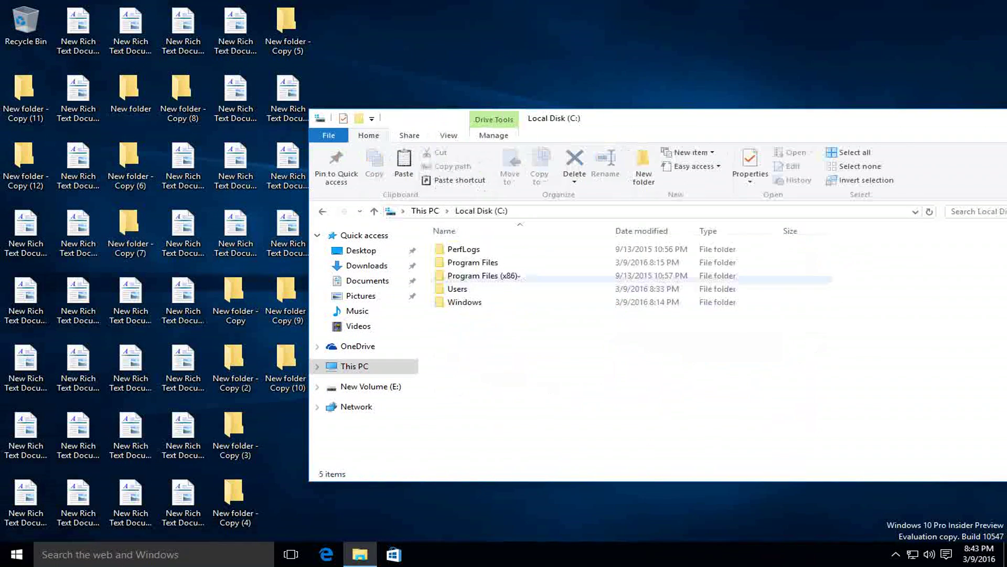
pyautogui.doubleClick(471, 287)
pyautogui.doubleClick(477, 254)
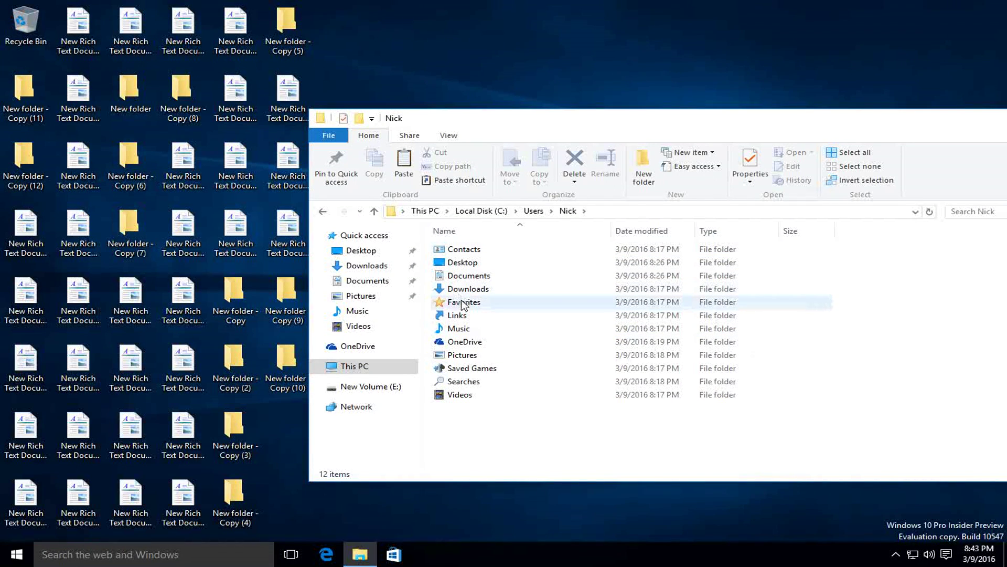
pyautogui.doubleClick(472, 277)
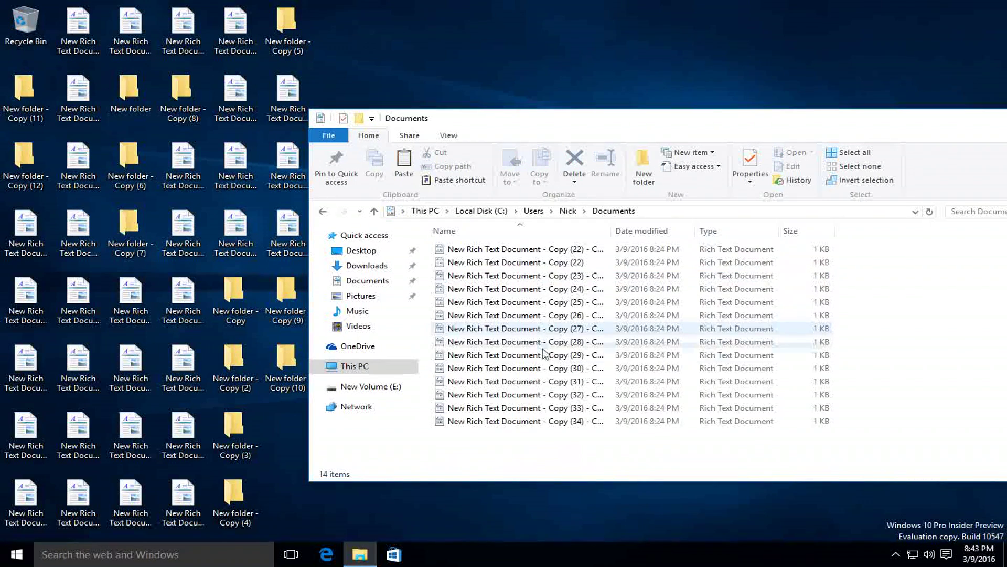
pyautogui.moveTo(542, 436); pyautogui.dragTo(534, 261)
pyautogui.rightClick(520, 254)
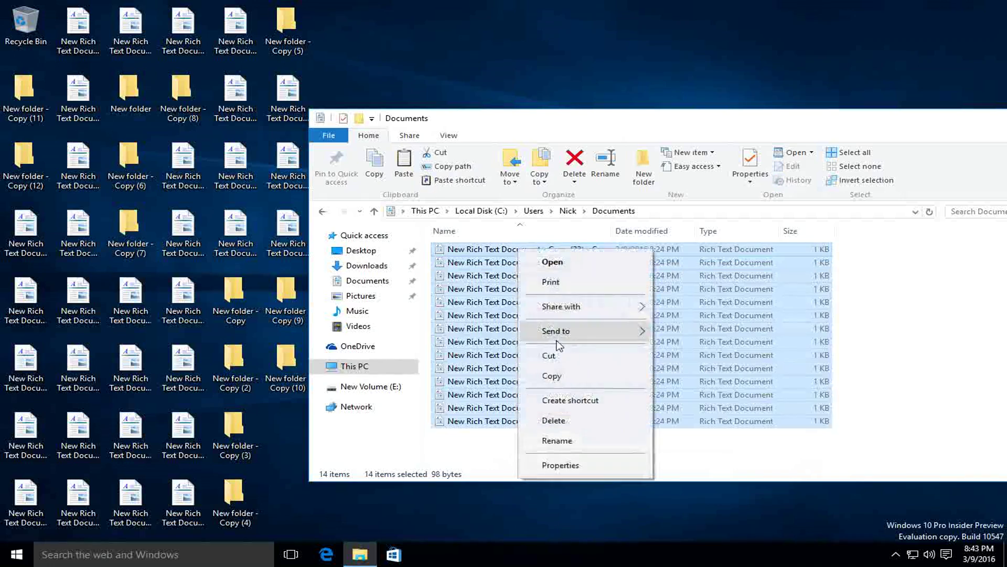
pyautogui.click(550, 376)
# Step: Open a second File Explorer window and go to the Backup folder on New Volume (E:)
pyautogui.click(361, 555)
pyautogui.click(360, 555)
pyautogui.rightClick(361, 554)
pyautogui.click(335, 487)
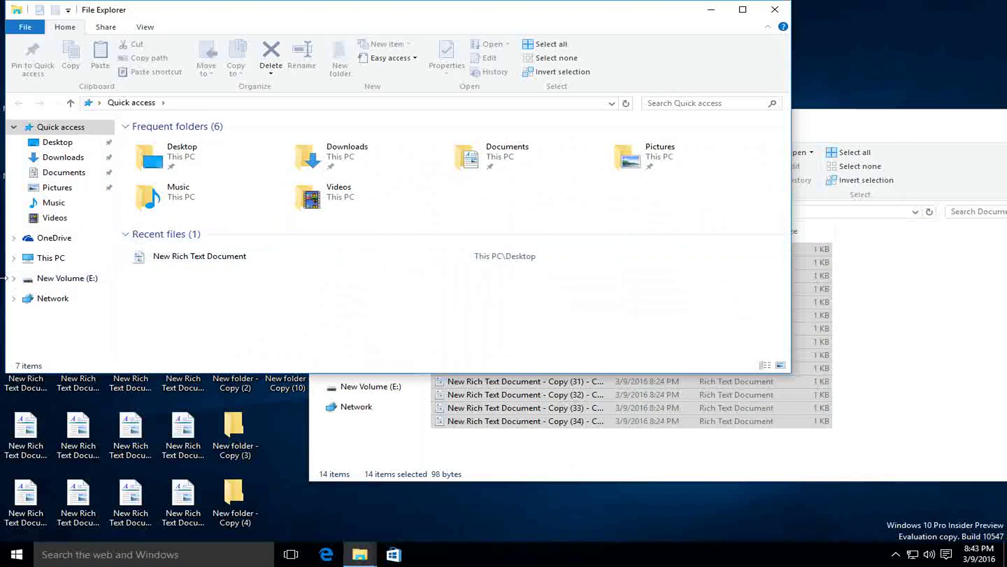
pyautogui.click(47, 278)
pyautogui.click(168, 149)
pyautogui.doubleClick(169, 149)
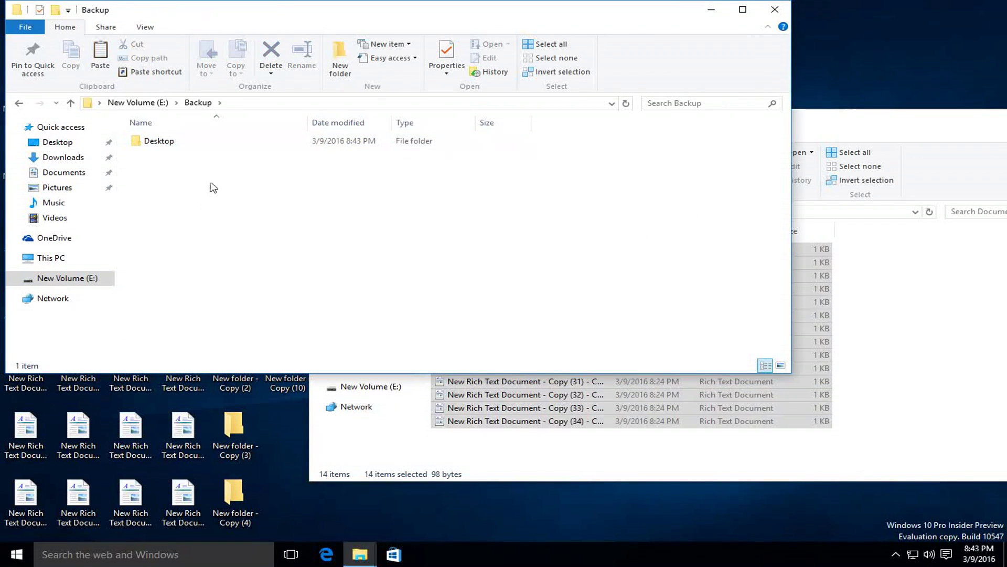
# Step: Create a folder named Documents inside Backup and open it
pyautogui.click(341, 63)
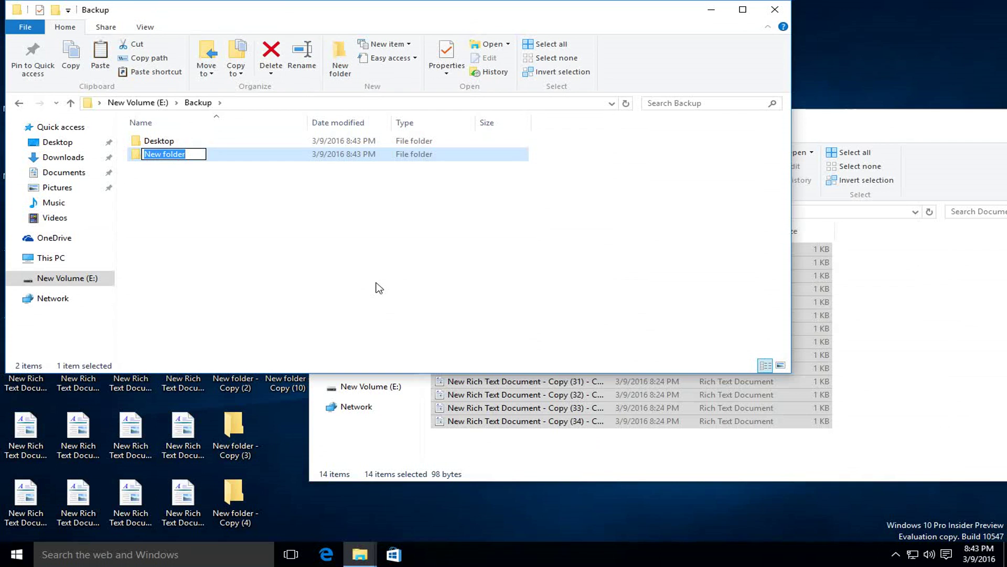
pyautogui.write('Documents')
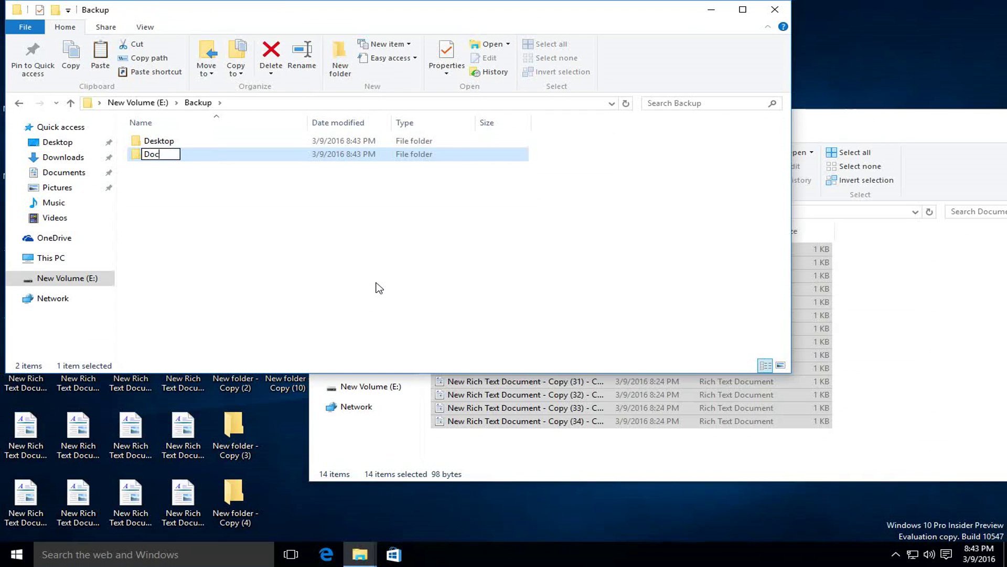
pyautogui.press('Return')
pyautogui.press('Return')
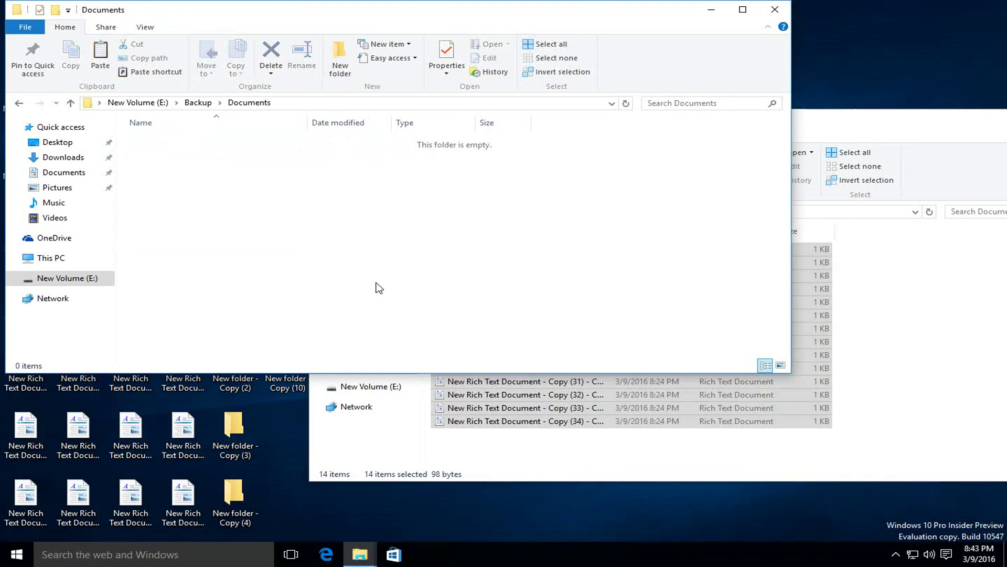
# Step: Paste the copied document files into the Documents folder inside Backup
pyautogui.rightClick(393, 196)
pyautogui.click(428, 316)
pyautogui.click(608, 310)
# Step: Show This PC in the other window and compare the free space of Local Disk (C:) and New Volume (E:)
pyautogui.click(871, 127)
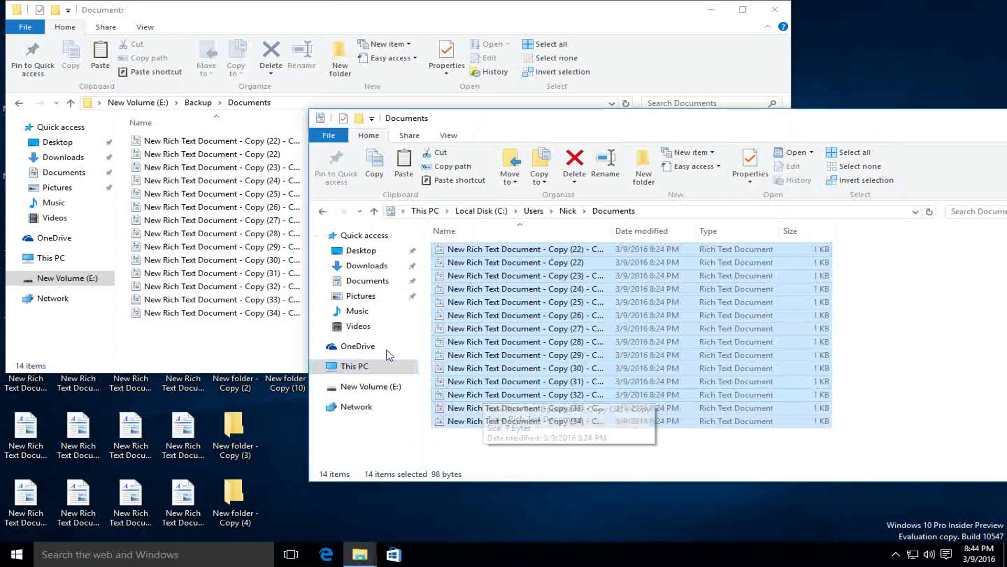
pyautogui.click(357, 366)
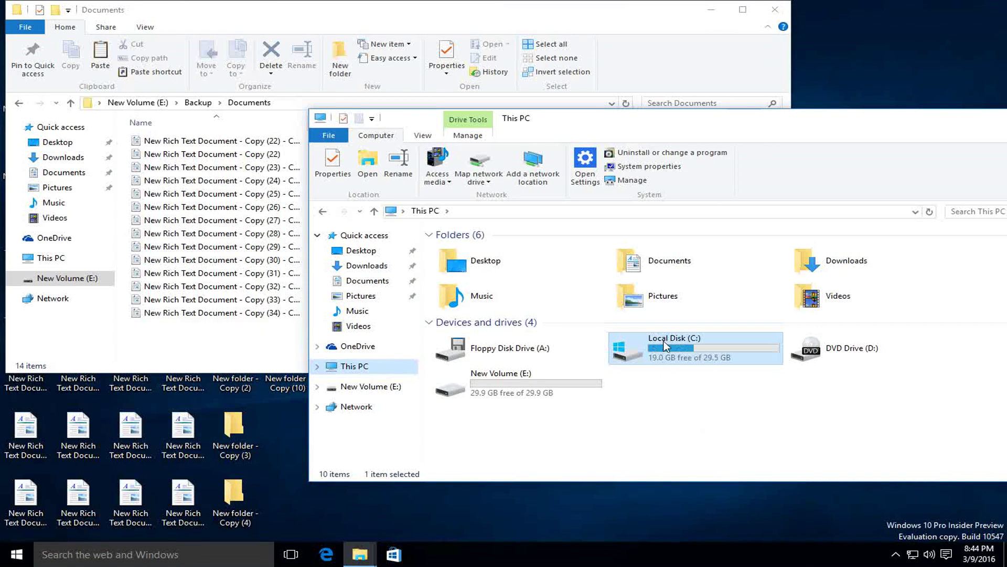
pyautogui.moveTo(663, 350)
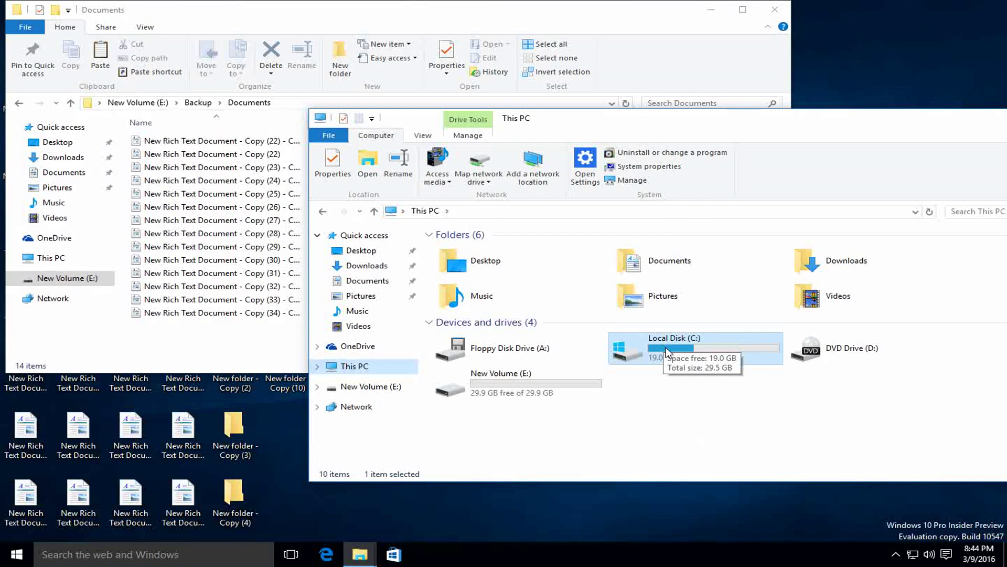
pyautogui.moveTo(515, 393)
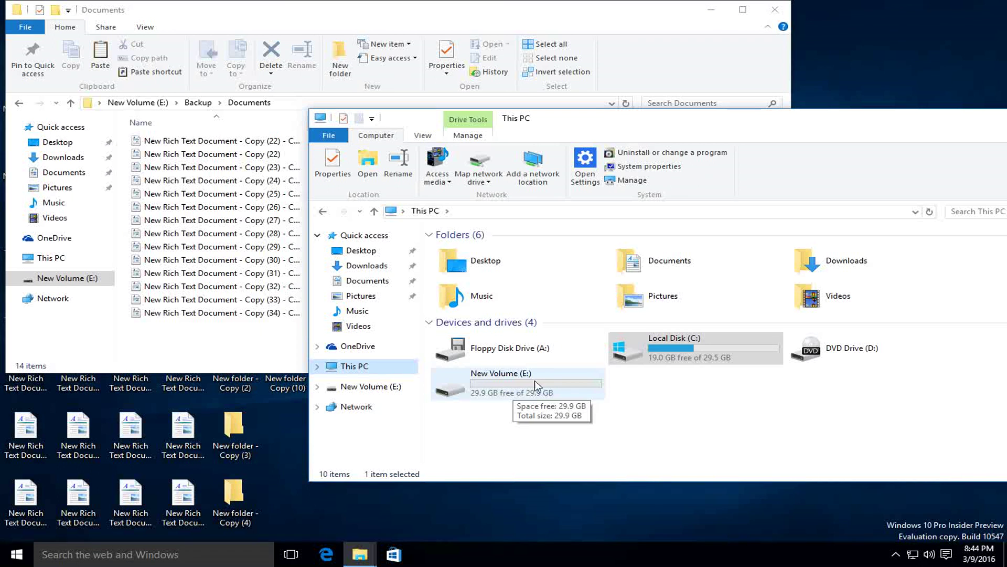
# Step: Review the folders in the user's profile under Users on Local Disk (C:), and return to This PC
pyautogui.doubleClick(683, 362)
pyautogui.doubleClick(482, 288)
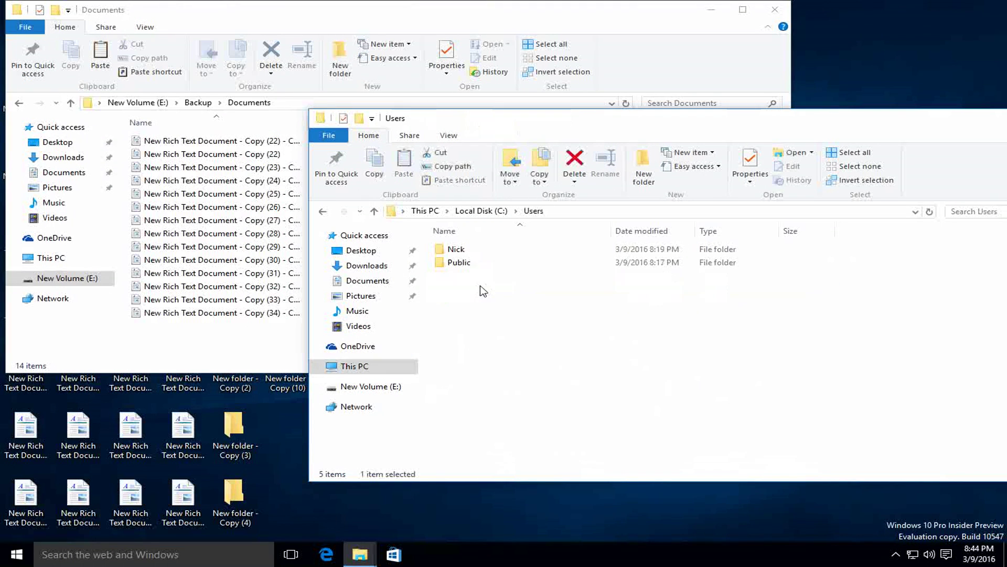
pyautogui.doubleClick(458, 250)
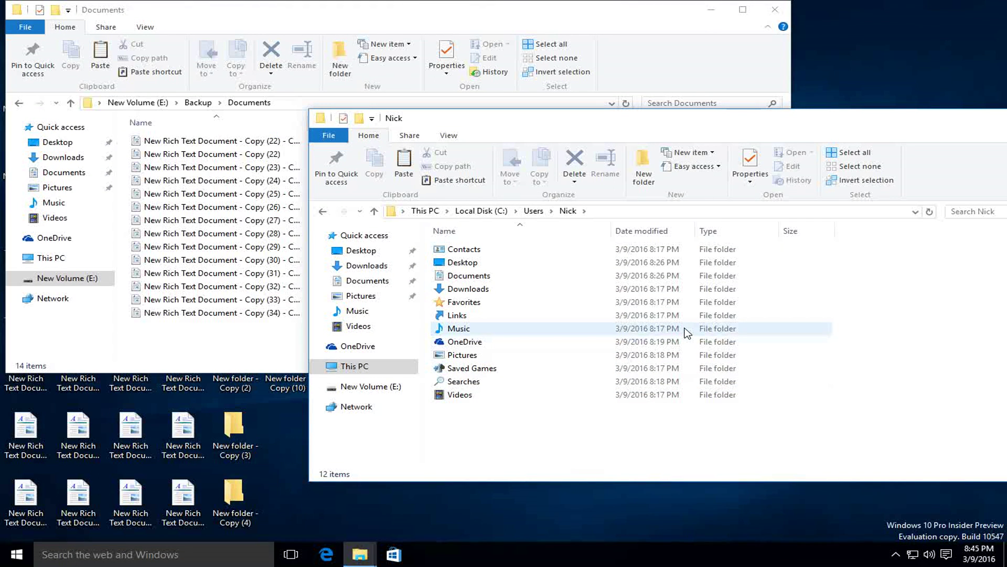
pyautogui.click(350, 367)
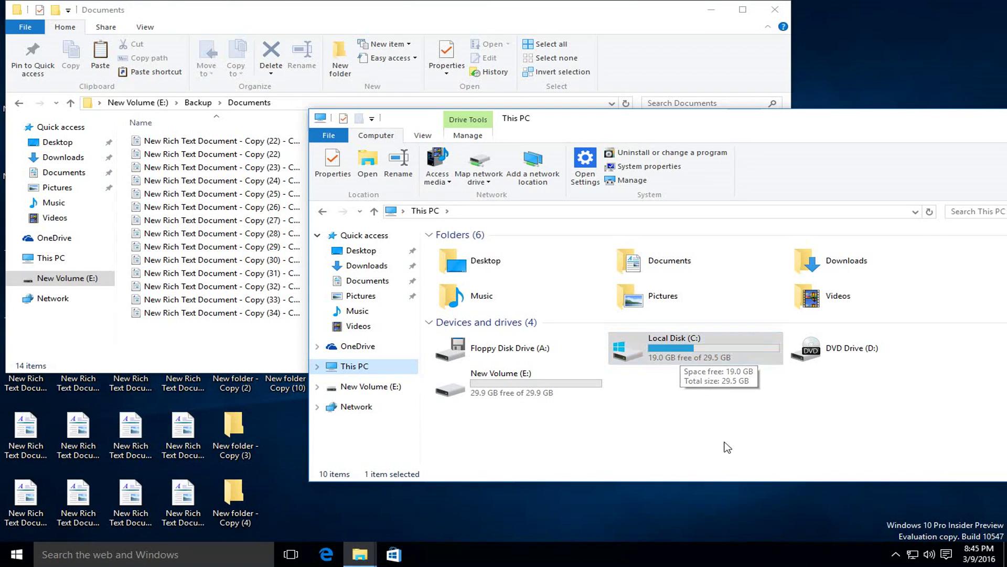
pyautogui.moveTo(696, 345)
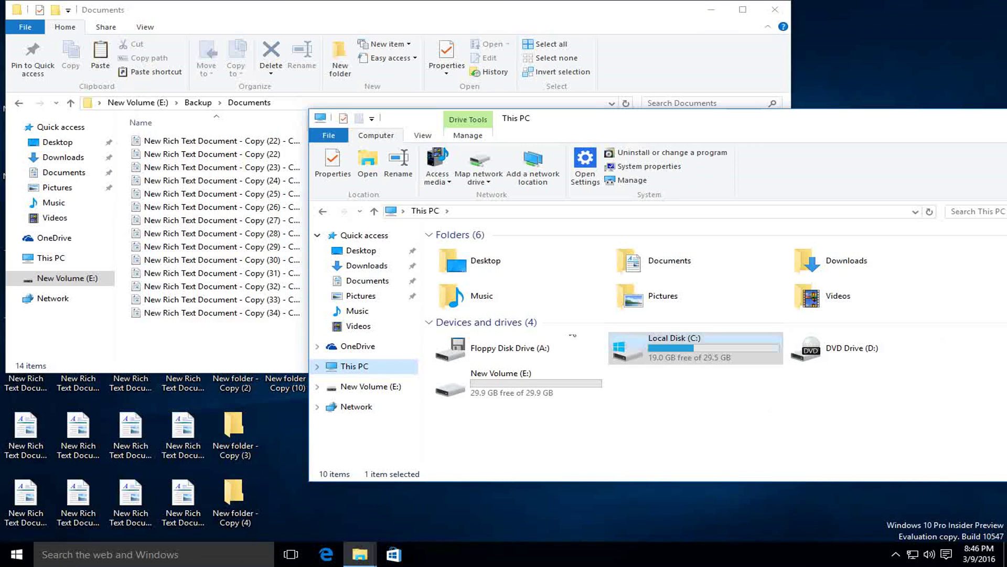
pyautogui.click(656, 452)
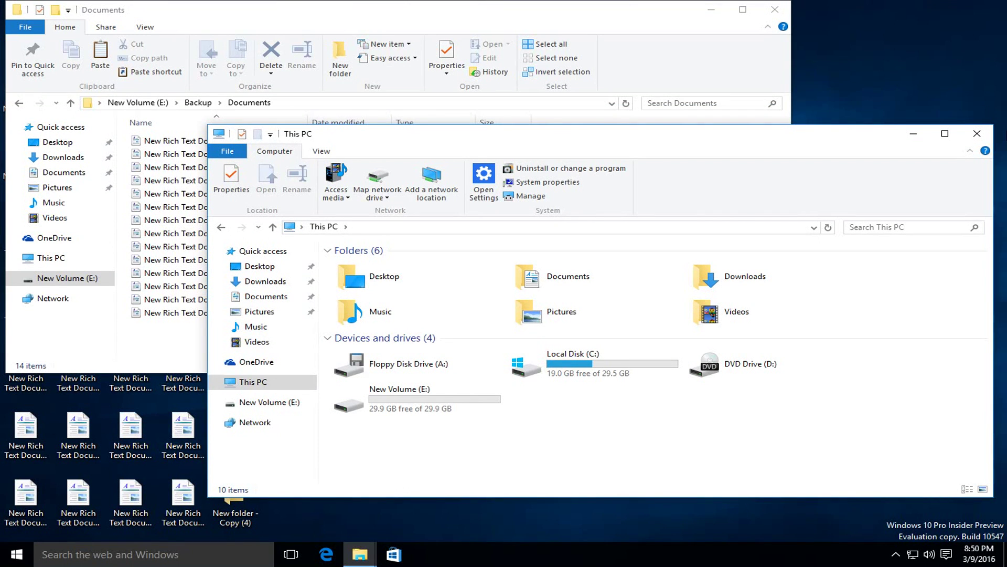
# Step: Restart the computer to boot into the Windows 7 installer
pyautogui.click(16, 554)
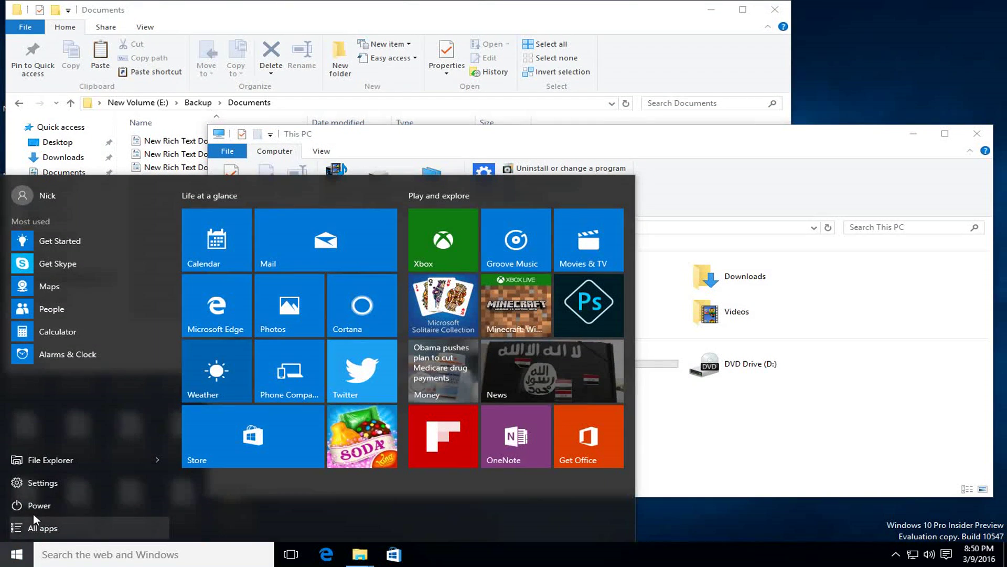
pyautogui.click(32, 509)
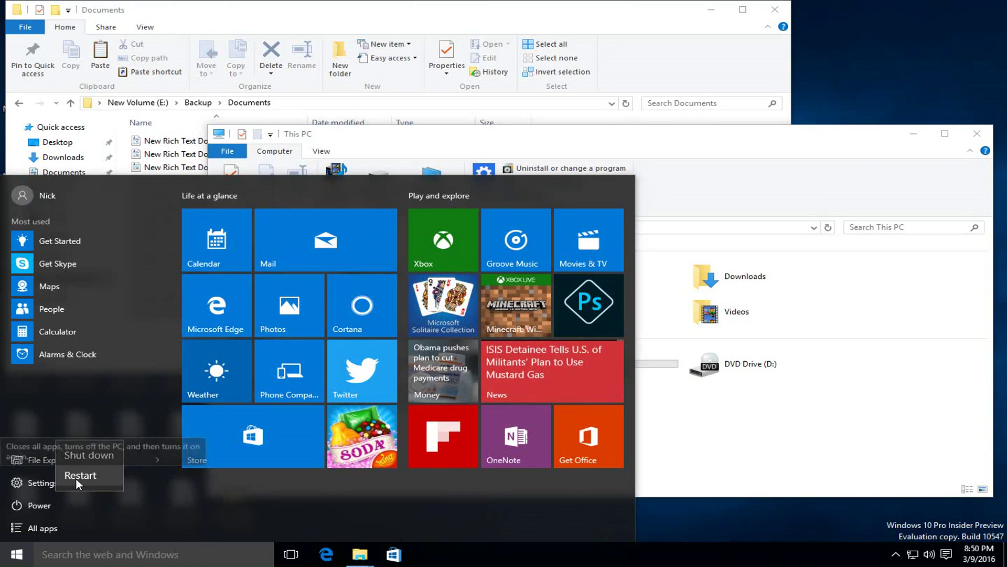
pyautogui.click(76, 477)
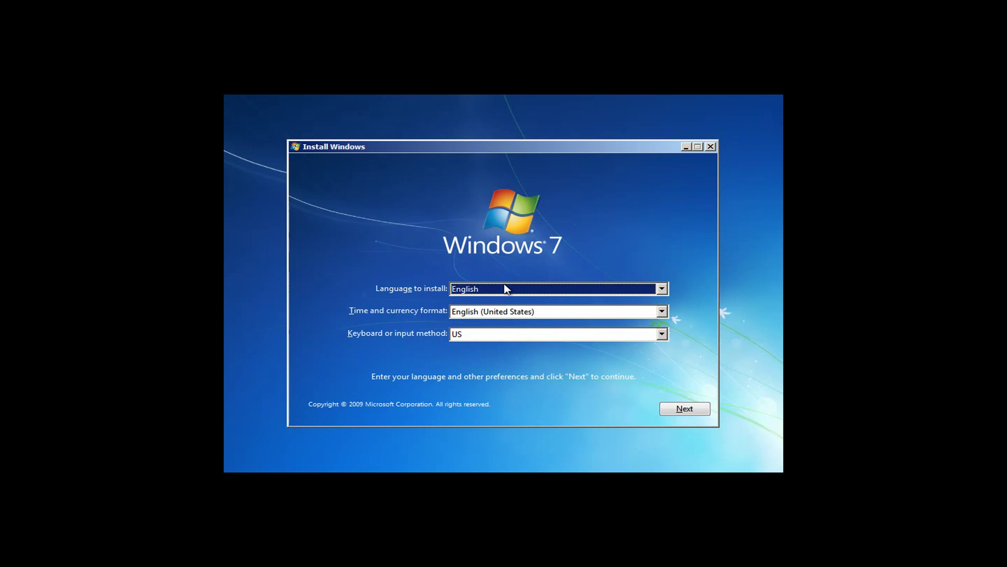
# Step: Start the Windows 7 installation with English, English (United States) and US keyboard settings, and accept the license terms
pyautogui.click(677, 408)
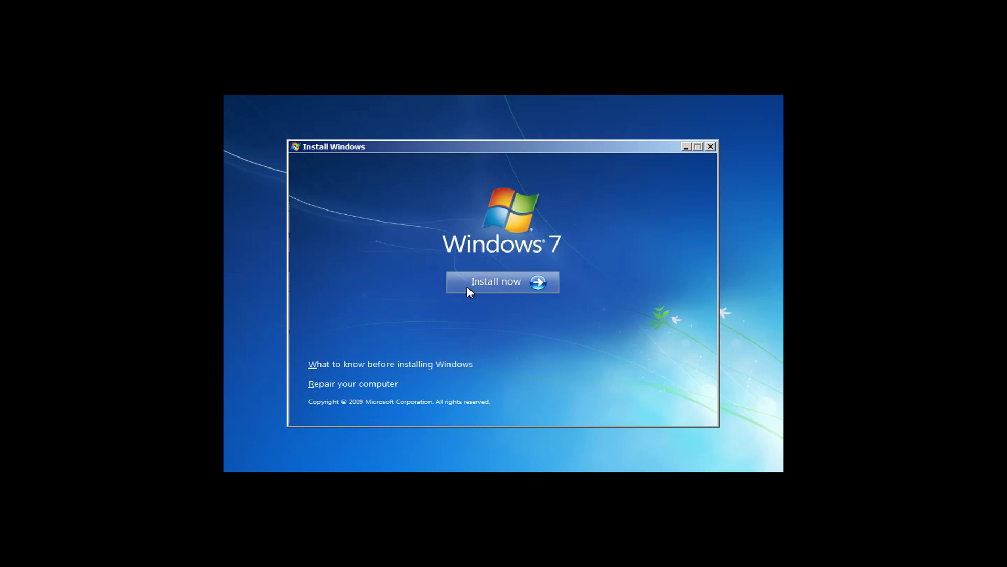
pyautogui.click(469, 287)
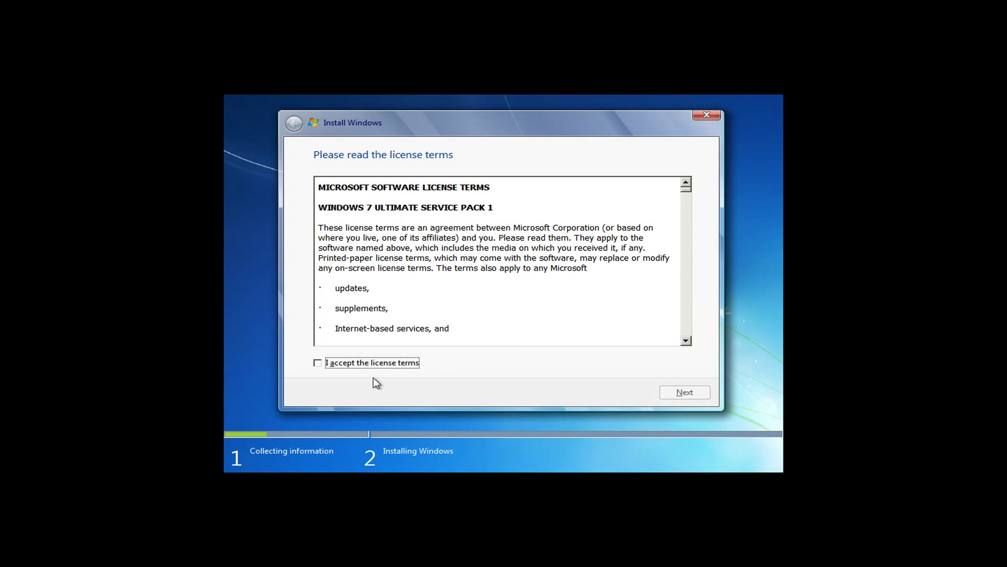
pyautogui.click(363, 366)
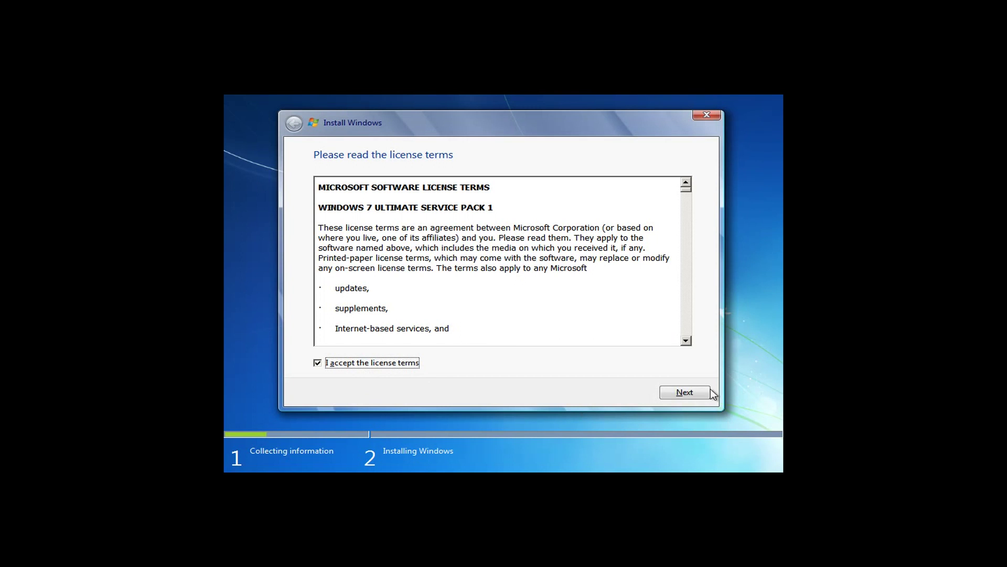
pyautogui.click(692, 391)
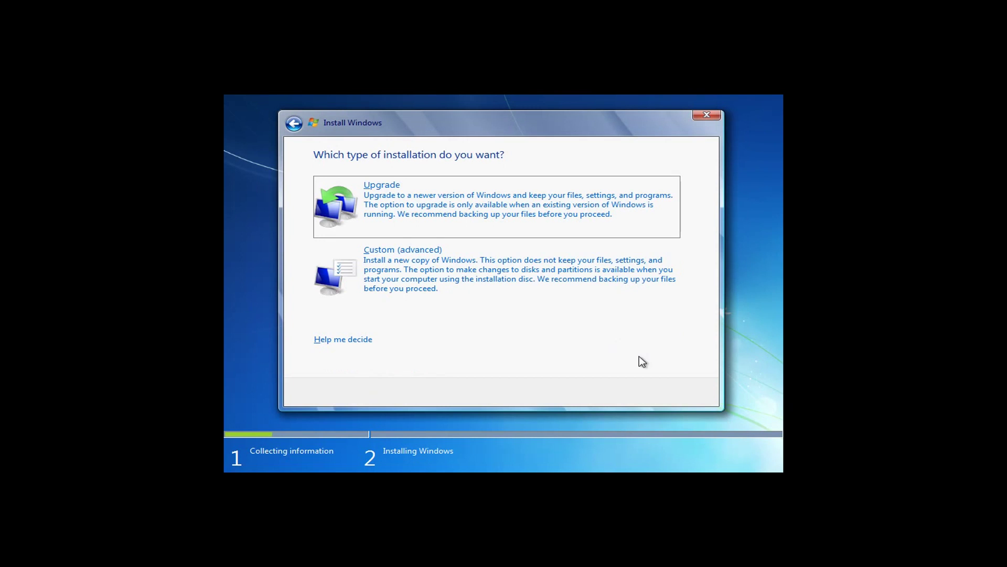
# Step: Choose the Custom (advanced) installation type and show the advanced drive options
pyautogui.click(383, 269)
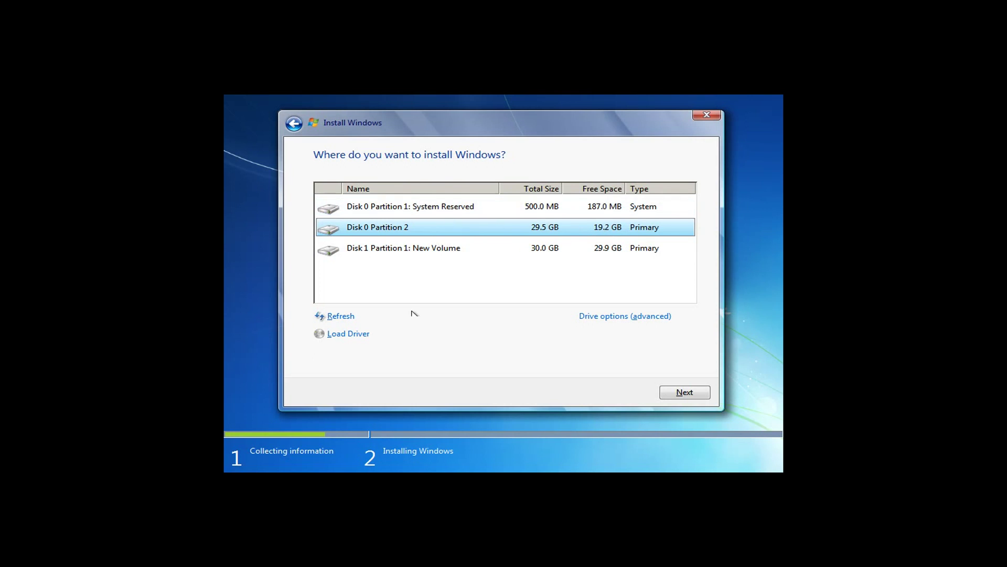
pyautogui.click(619, 319)
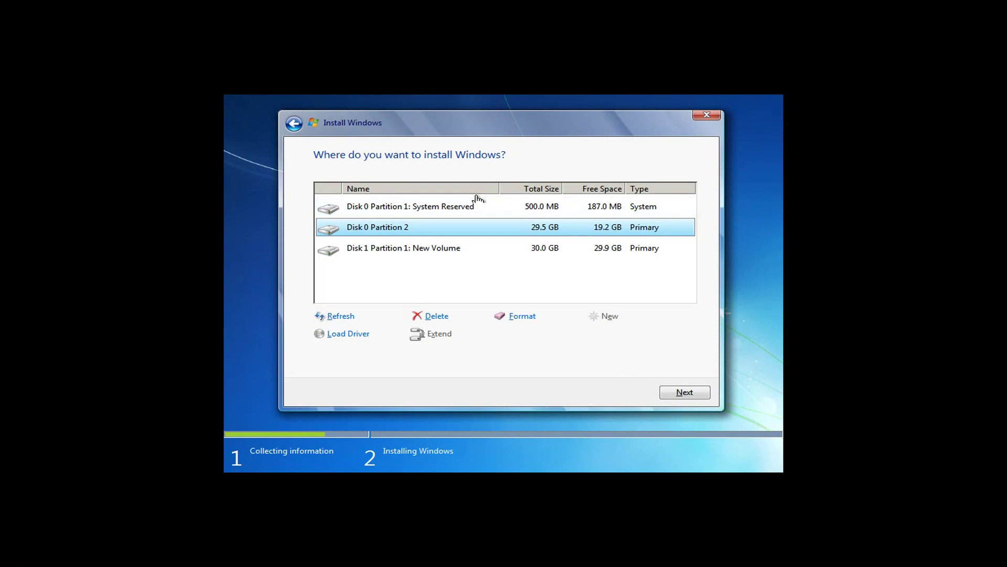
# Step: Delete Disk 0 Partition 1: System Reserved and confirm the deletion
pyautogui.click(473, 206)
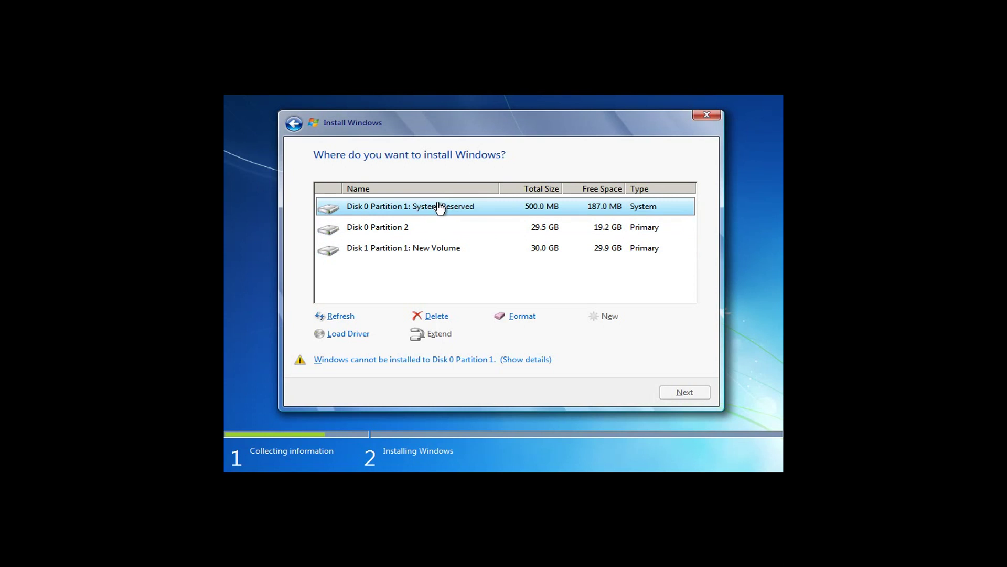
pyautogui.click(431, 317)
pyautogui.click(615, 335)
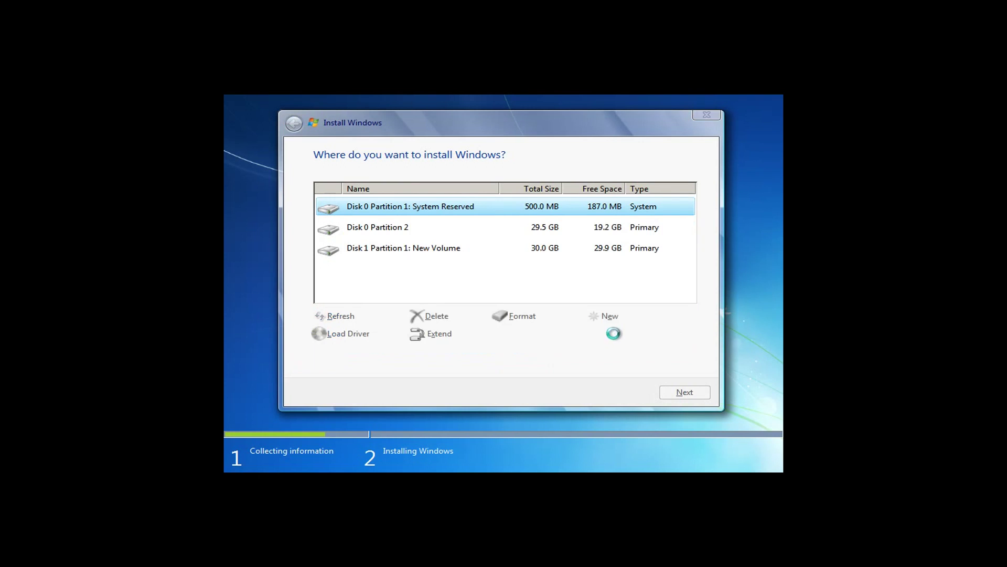
# Step: Delete the remaining 29.5 GB primary partition on Disk 0 and confirm the loss of its data
pyautogui.click(387, 226)
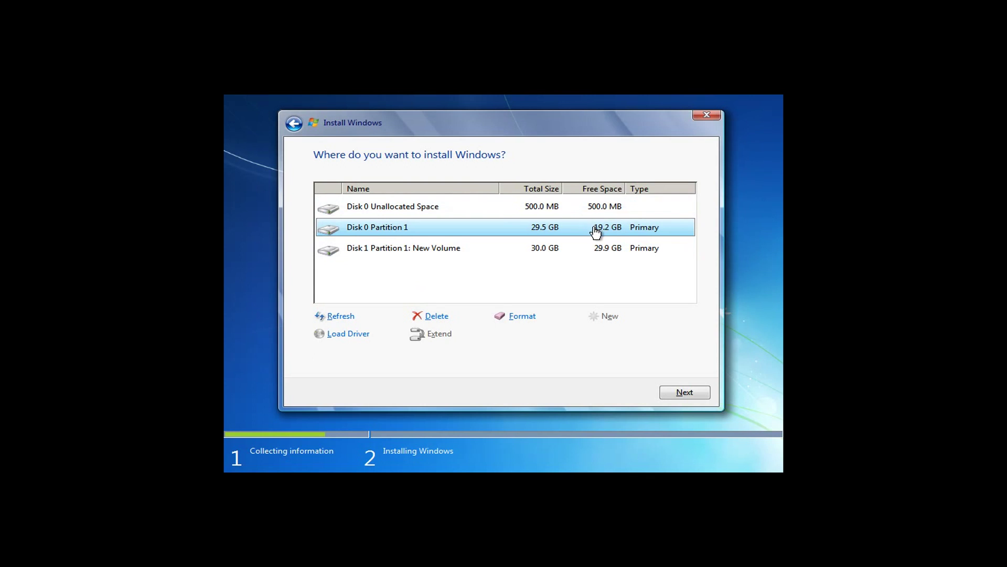
pyautogui.click(430, 318)
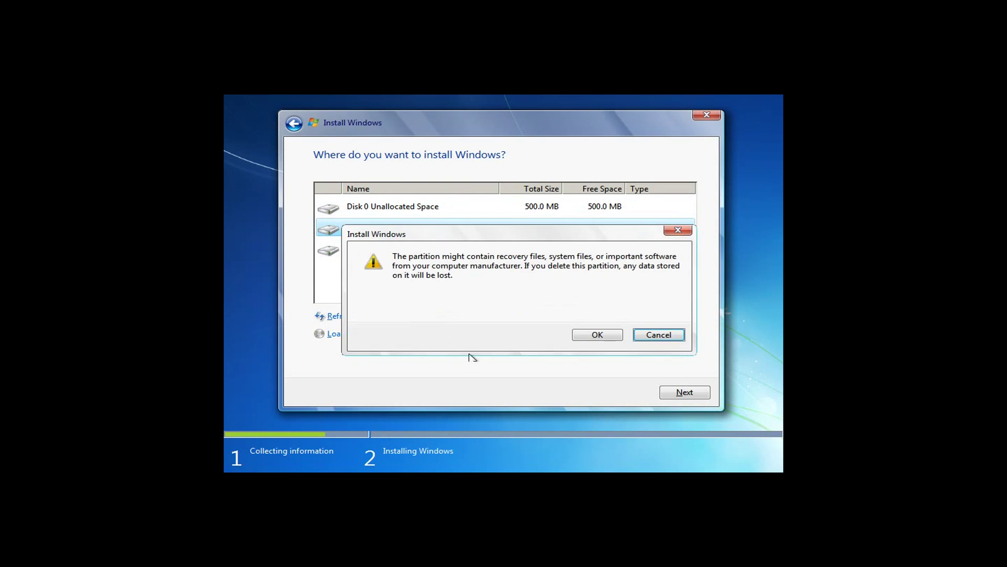
pyautogui.click(578, 338)
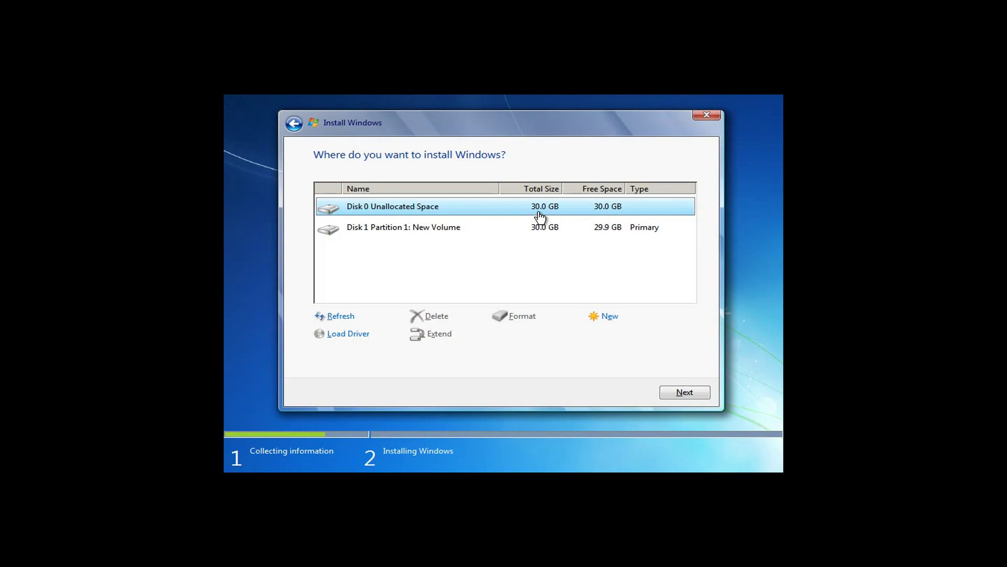
# Step: Create a new partition of 30718 MB from Disk 0's unallocated space and accept the additional system partitions
pyautogui.click(594, 316)
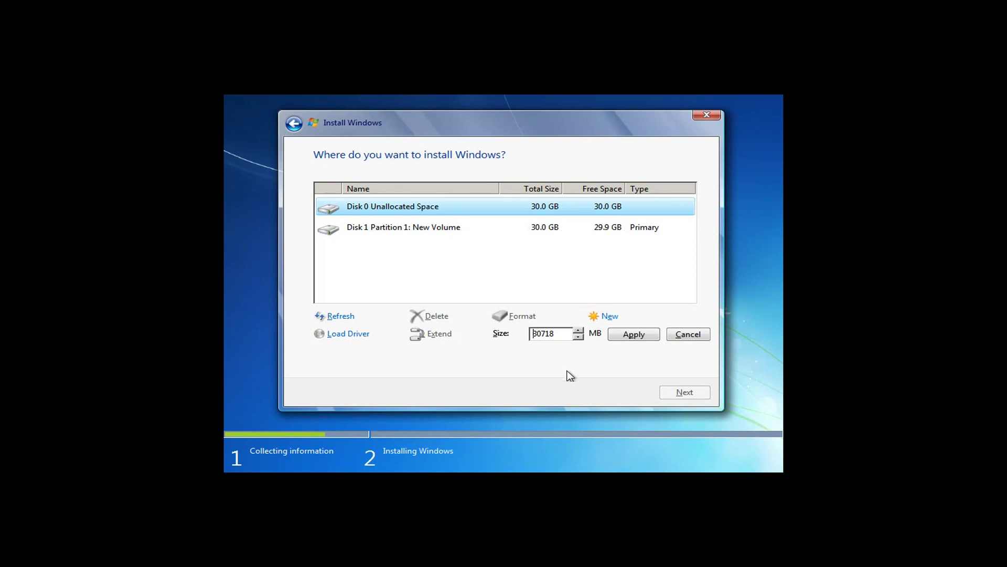
pyautogui.click(629, 338)
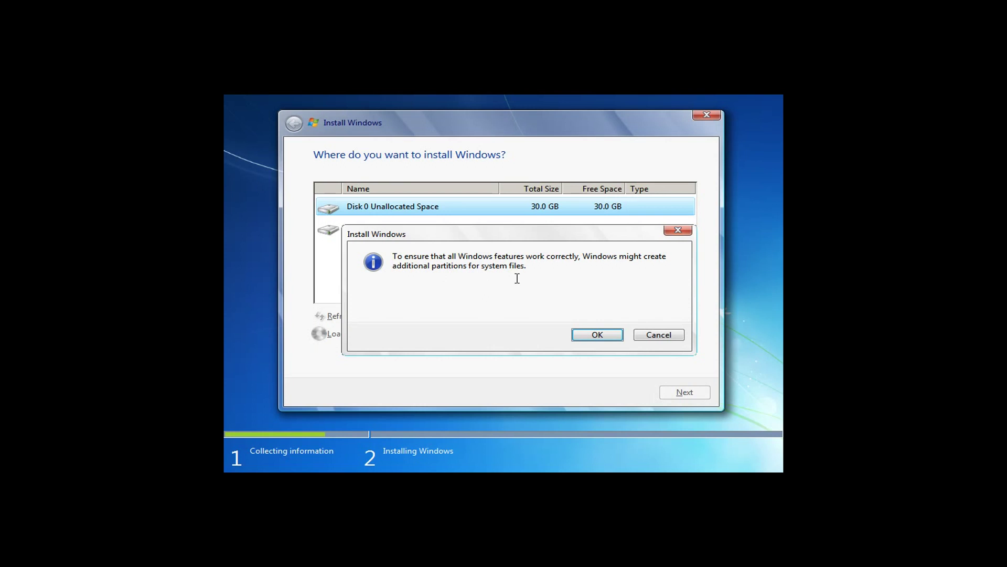
pyautogui.click(584, 336)
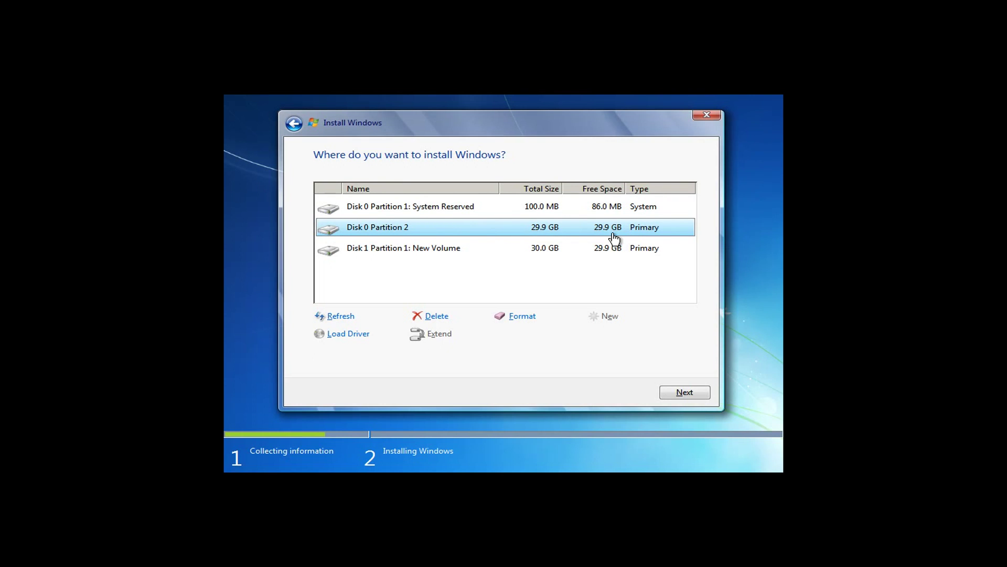
# Step: Install Windows on the 29.9 GB Disk 0 Partition 2 and restart as soon as the installer requests it
pyautogui.click(684, 392)
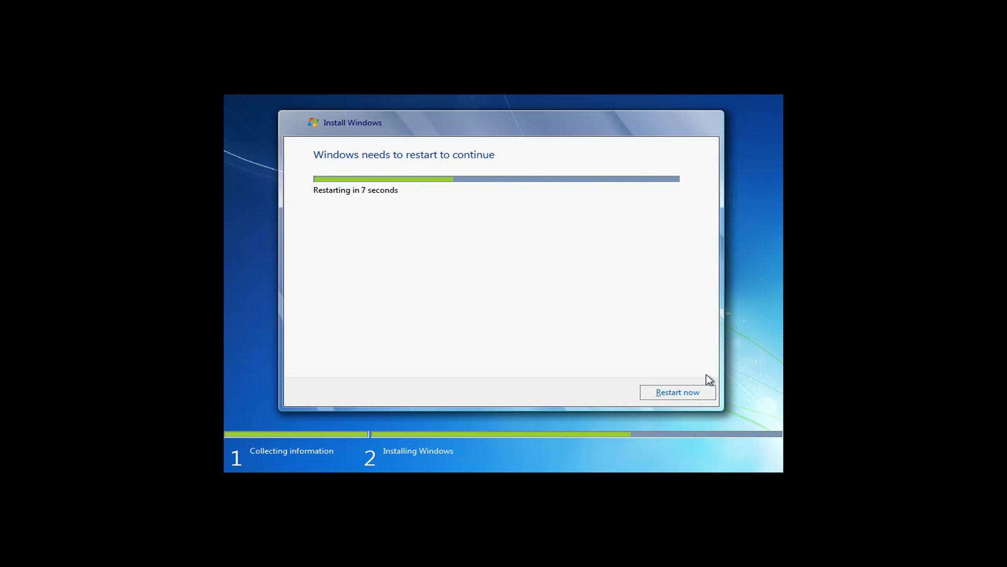
pyautogui.click(691, 391)
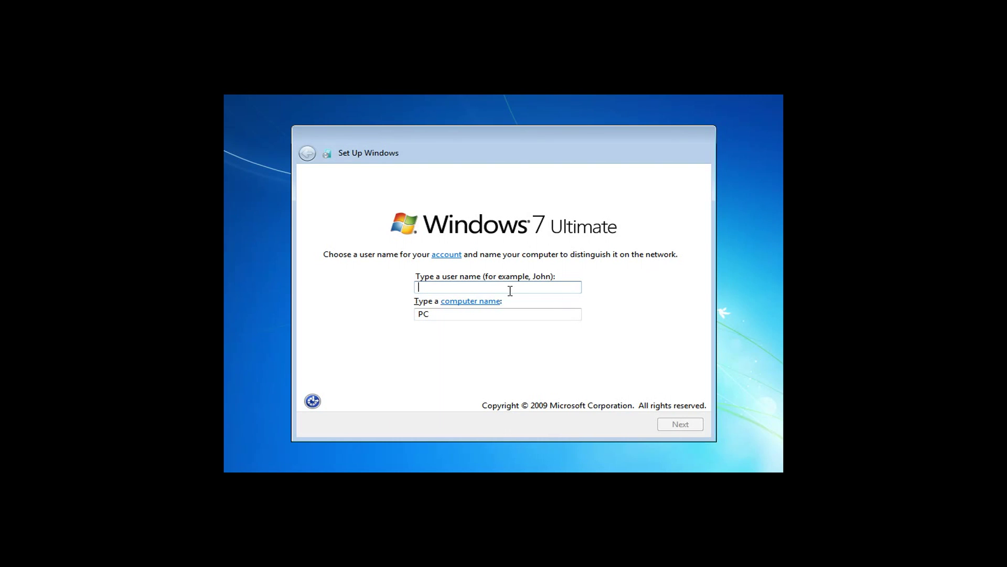
# Step: Enter the account's user name, accept the suggested computer name, and continue with the password fields left blank
pyautogui.write('Nick')
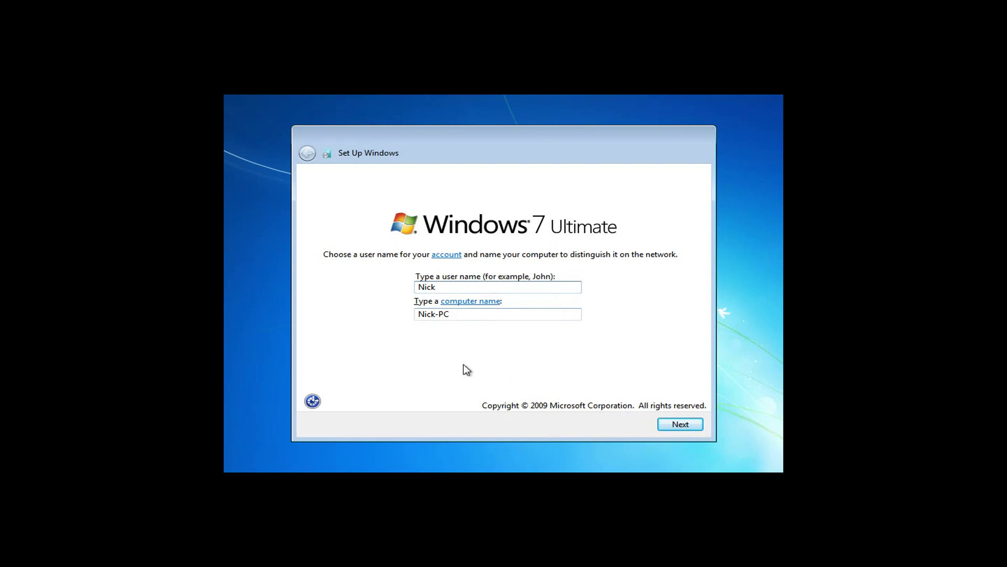
pyautogui.click(681, 424)
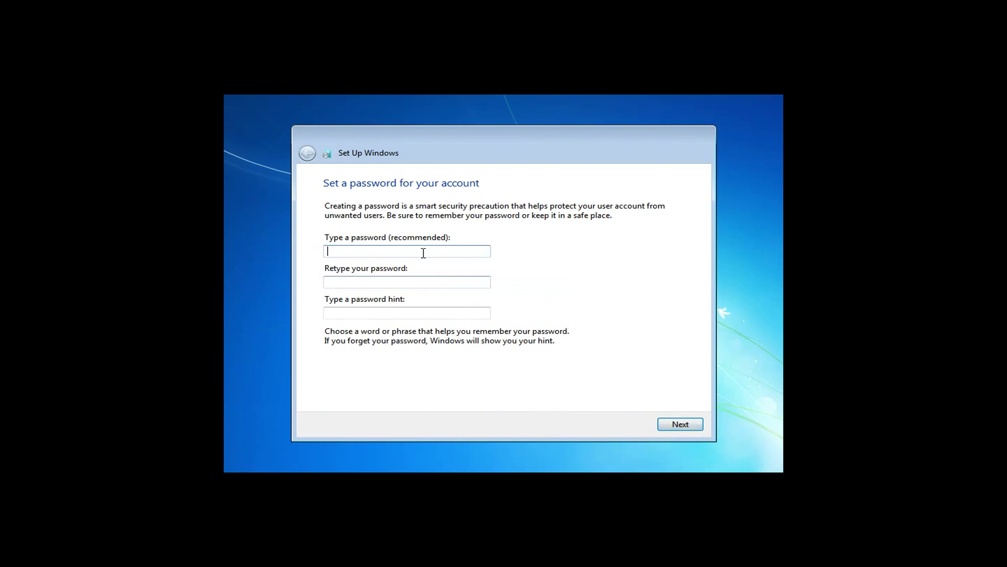
pyautogui.click(676, 426)
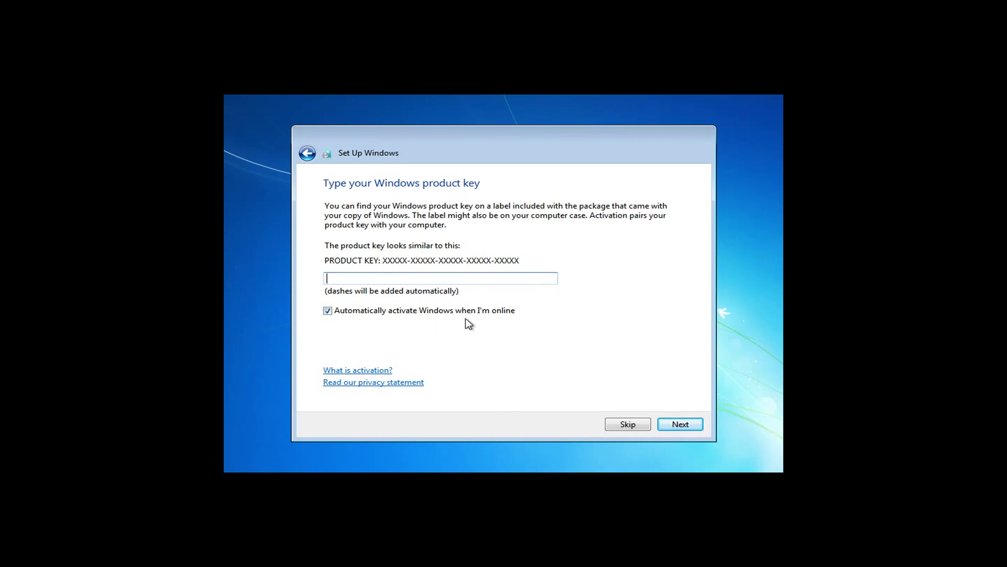
# Step: Skip the product key with automatic online activation turned off, and choose the recommended protection and update settings
pyautogui.click(346, 312)
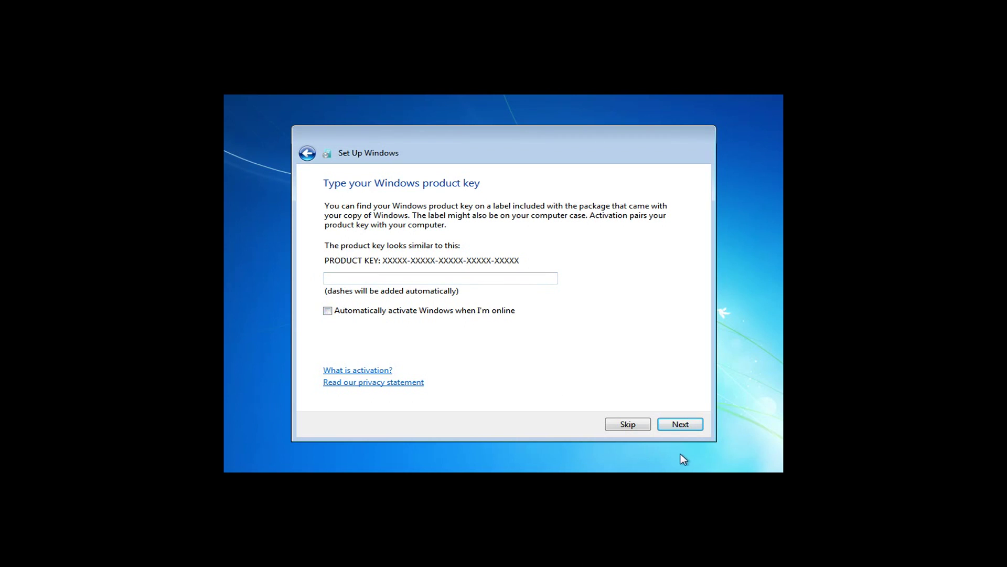
pyautogui.click(634, 428)
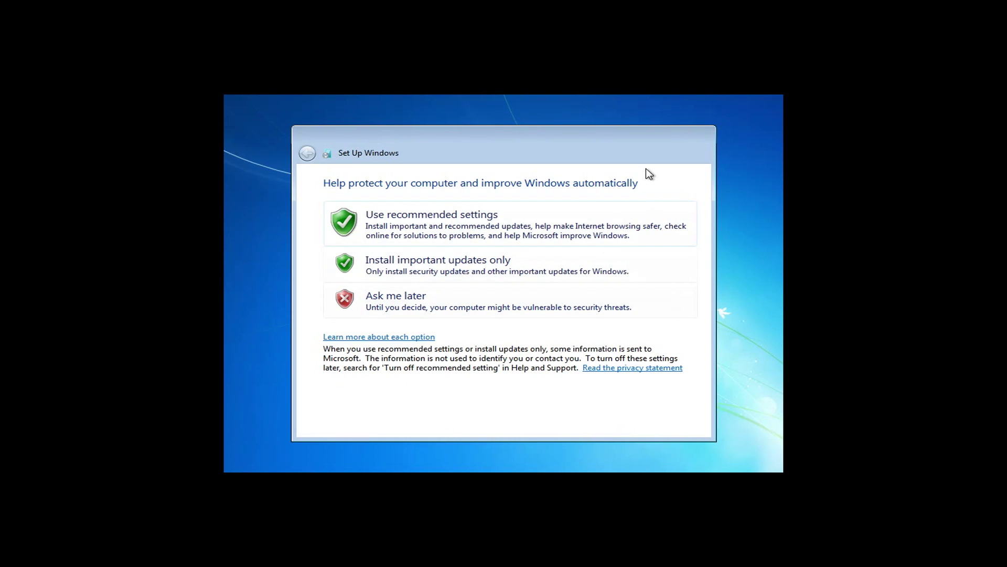
pyautogui.click(394, 226)
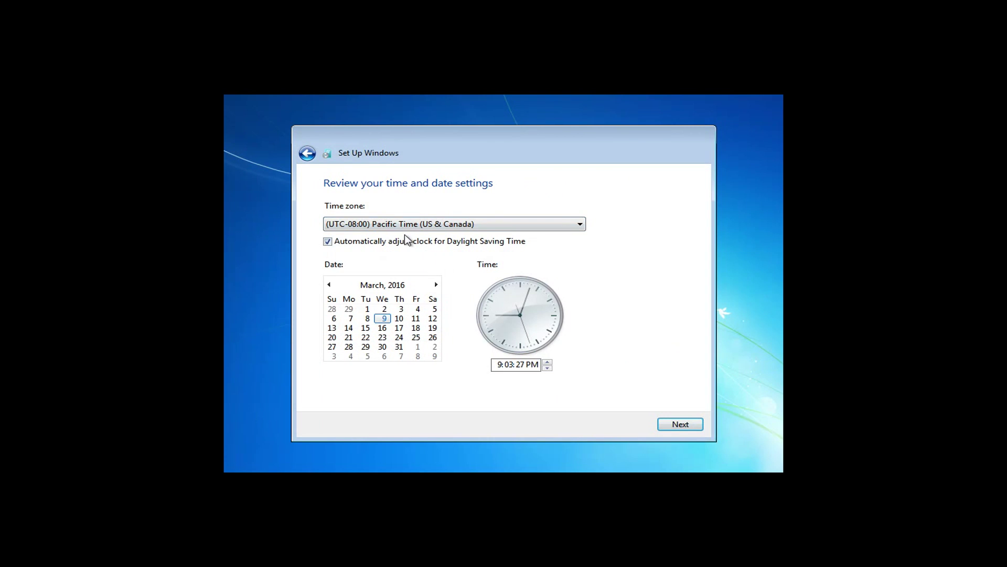
# Step: Look through the time zones but keep (UTC-08:00) Pacific Time (US & Canada), and set the location to Home network
pyautogui.click(358, 224)
pyautogui.scroll(2, 422, 311)
pyautogui.scroll(-8, 423, 312)
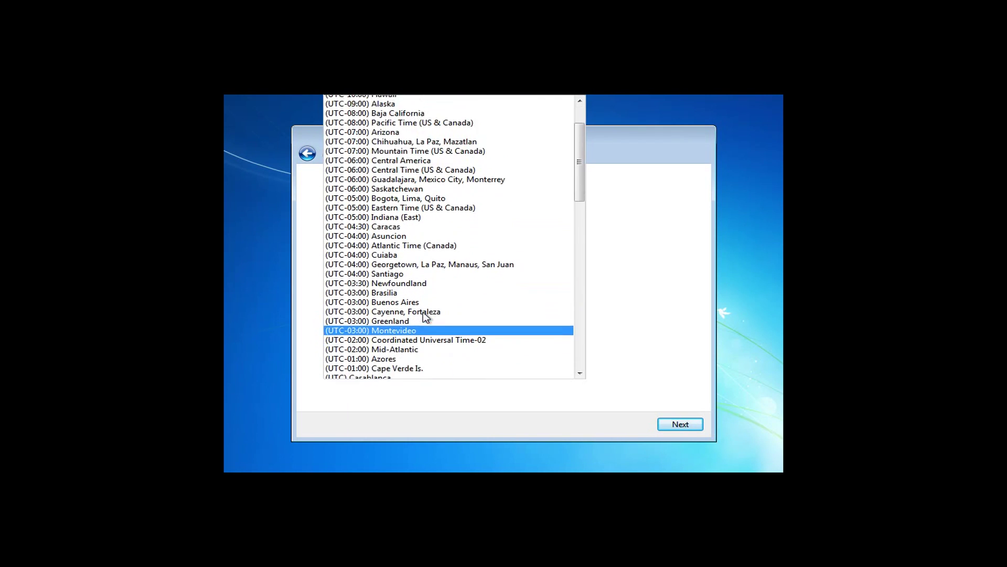
pyautogui.scroll(-2, 426, 317)
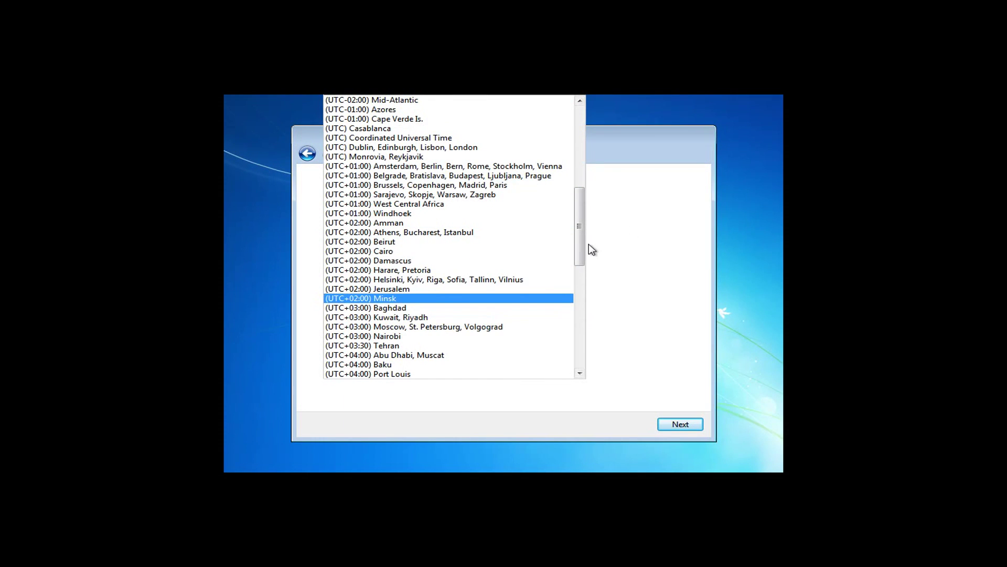
pyautogui.click(688, 282)
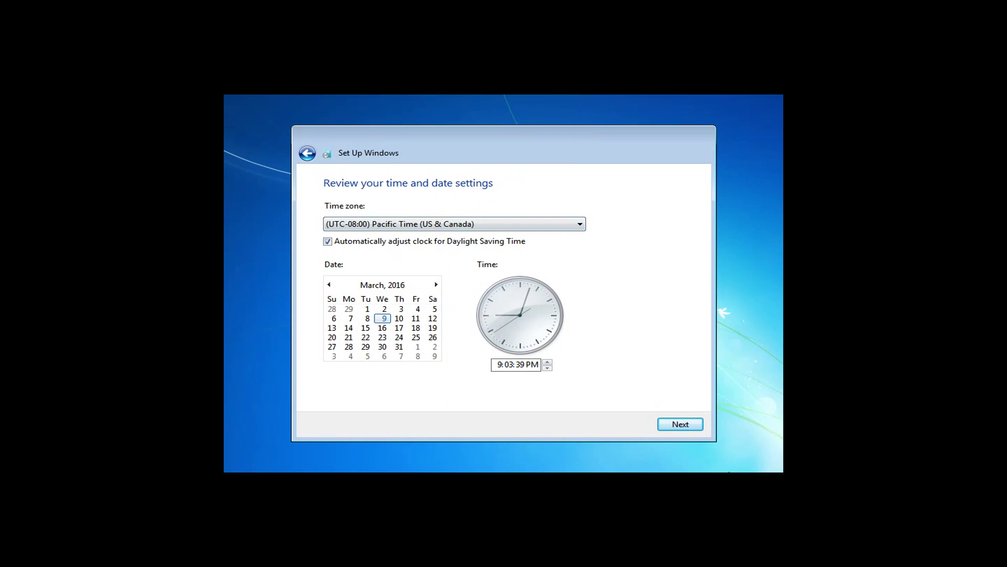
pyautogui.click(678, 427)
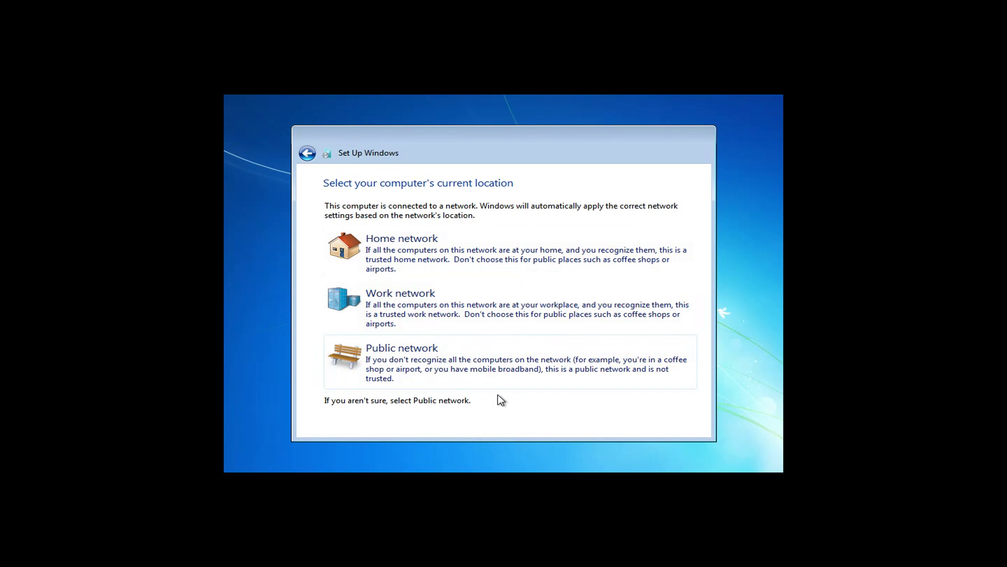
pyautogui.click(400, 257)
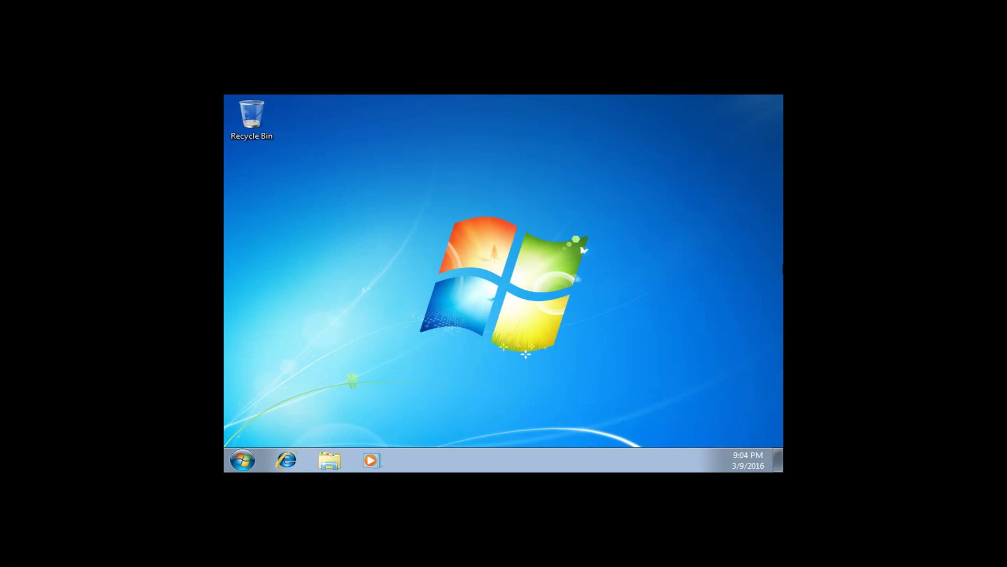
# Step: Open the Desktop folder inside the Backup folder on New Volume (D:)
pyautogui.click(318, 462)
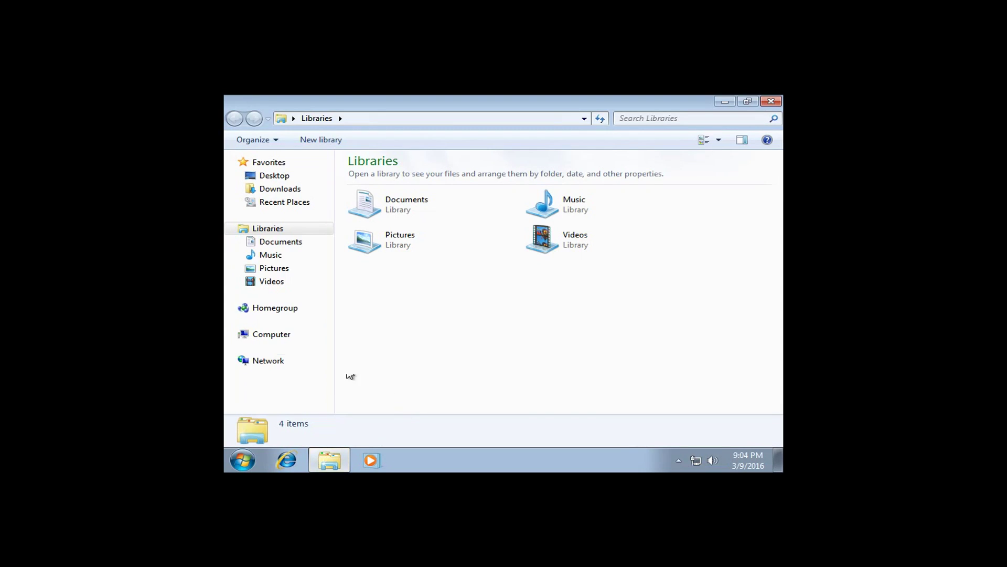
pyautogui.click(262, 336)
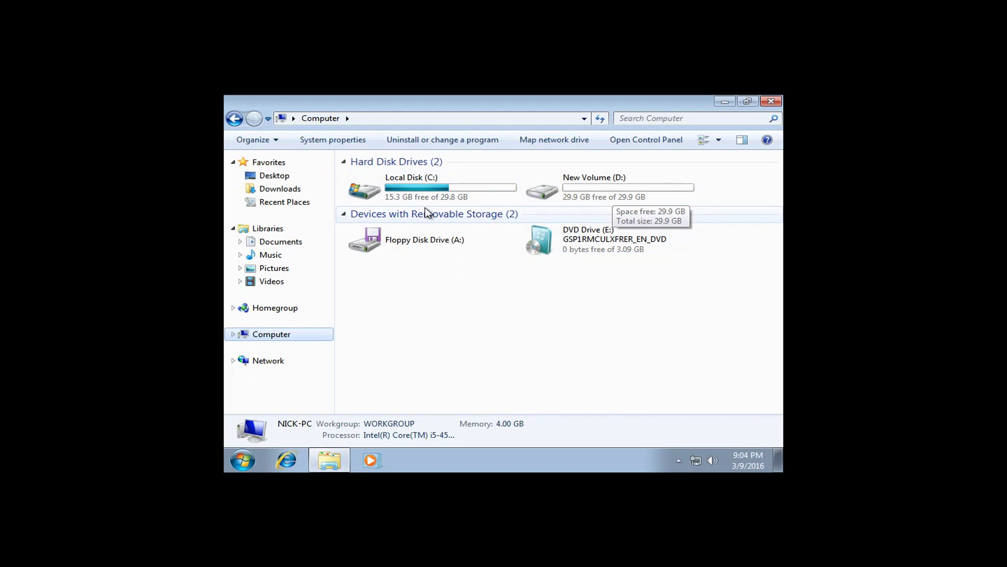
pyautogui.doubleClick(633, 185)
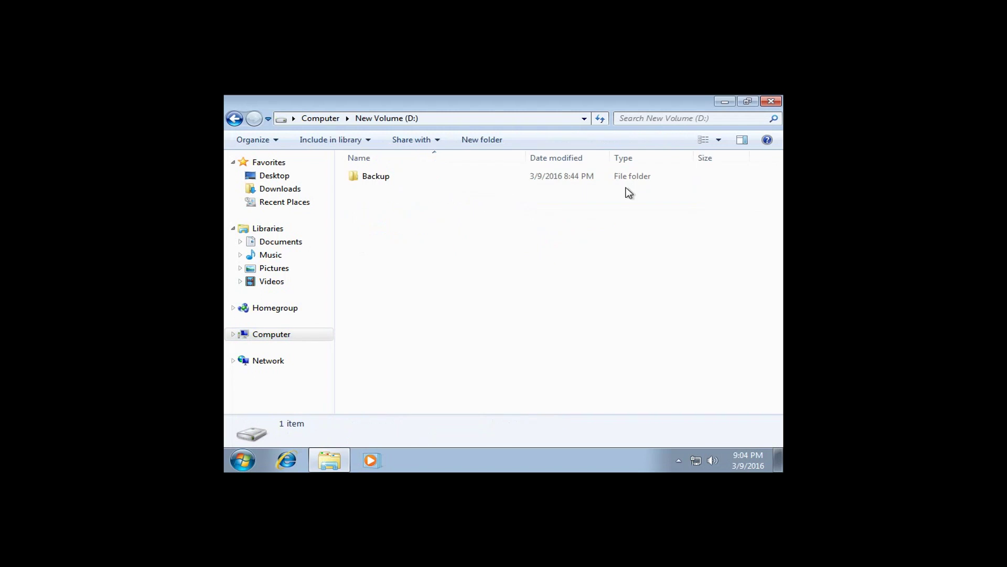
pyautogui.doubleClick(391, 180)
pyautogui.doubleClick(395, 176)
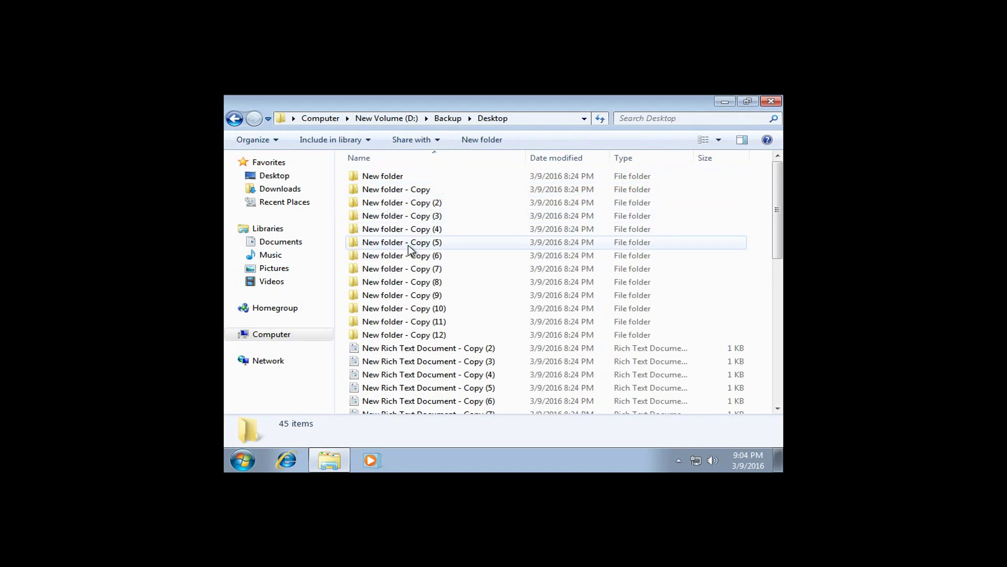
# Step: Open the backed-up file New Rich Text Document - Copy (13) to check it, and close it again
pyautogui.scroll(-5, 462, 349)
pyautogui.click(442, 306)
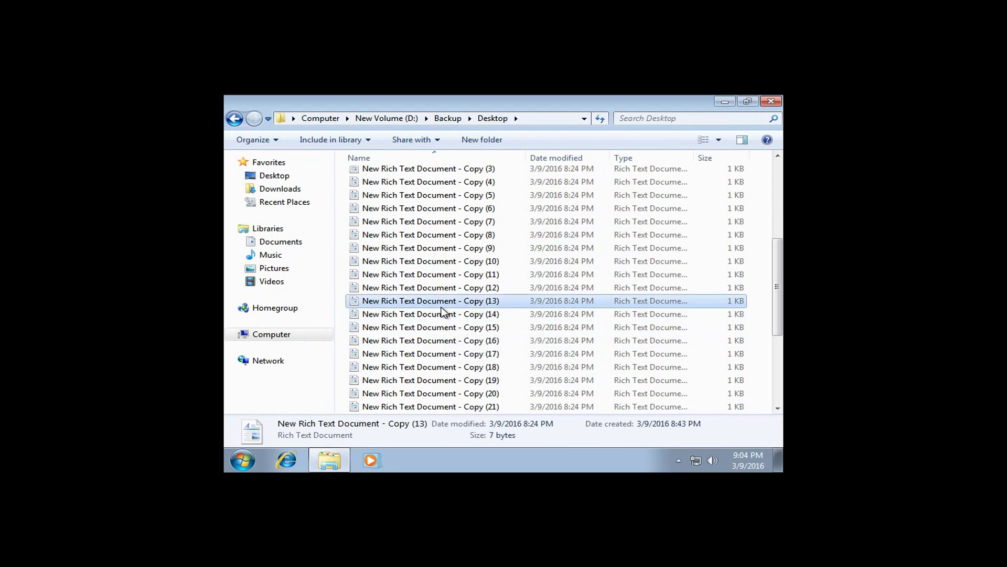
pyautogui.doubleClick(441, 306)
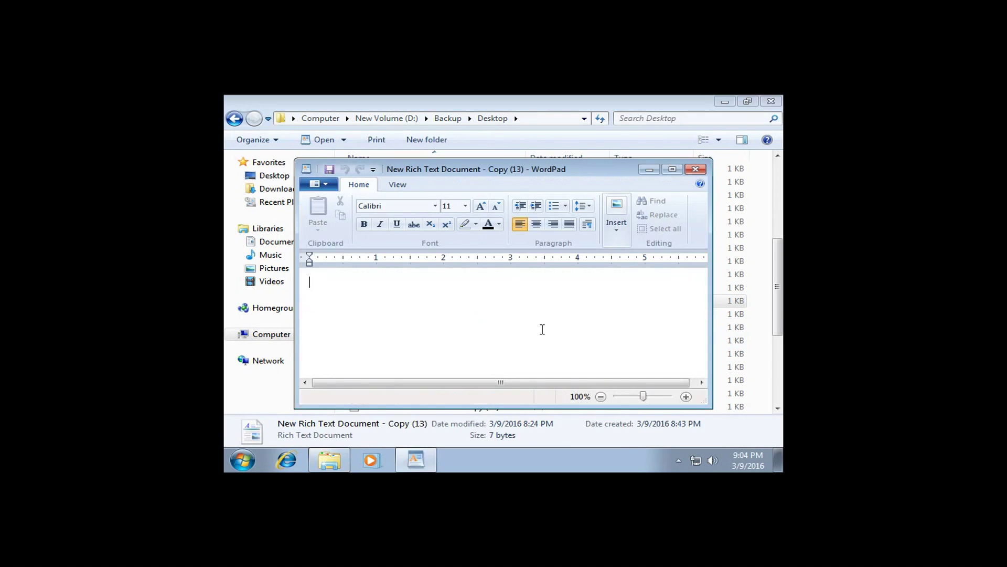
pyautogui.click(696, 169)
pyautogui.scroll(5, 577, 241)
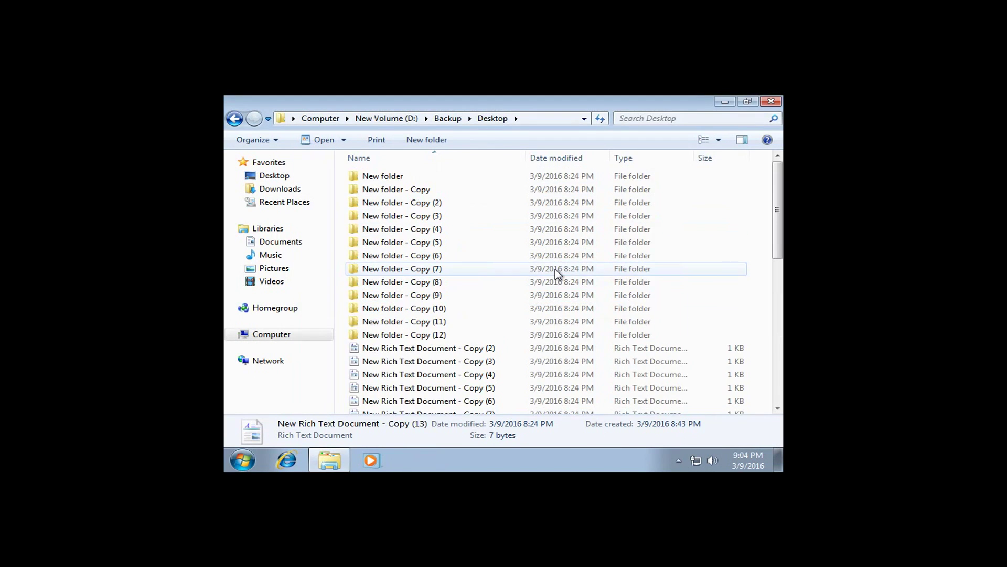
# Step: Check the backup's Documents folder, and view the Downloads and Desktop locations of the new installation
pyautogui.click(437, 120)
pyautogui.doubleClick(380, 192)
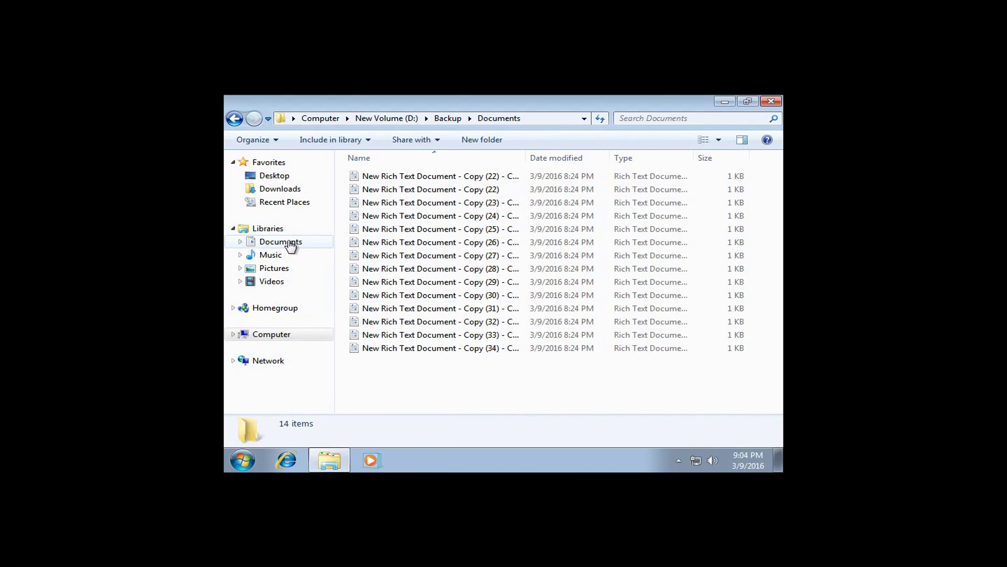
pyautogui.click(283, 189)
pyautogui.click(275, 176)
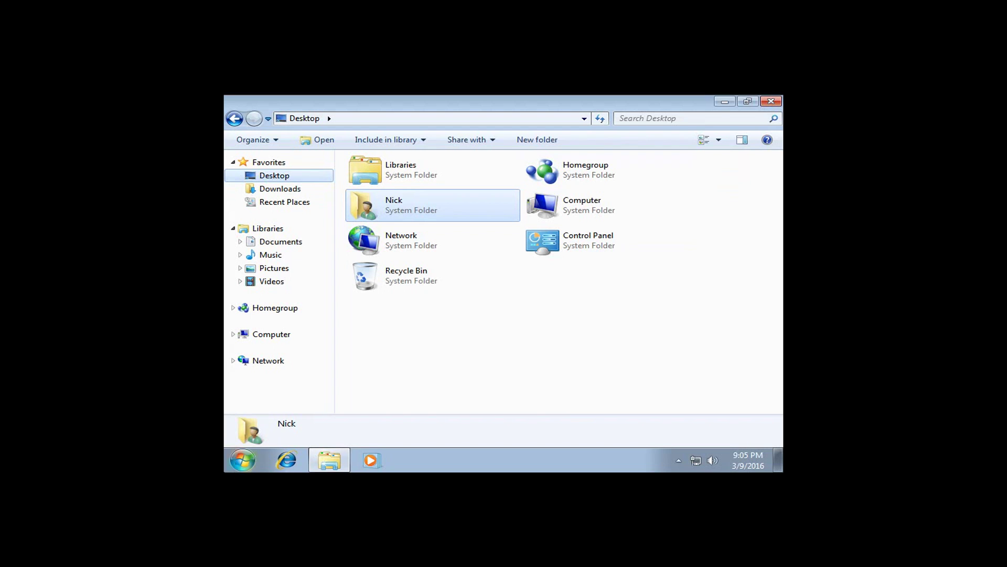
pyautogui.click(685, 456)
pyautogui.click(684, 456)
# Step: Open the computer's properties and review the Windows edition, system details and activation status
pyautogui.click(243, 459)
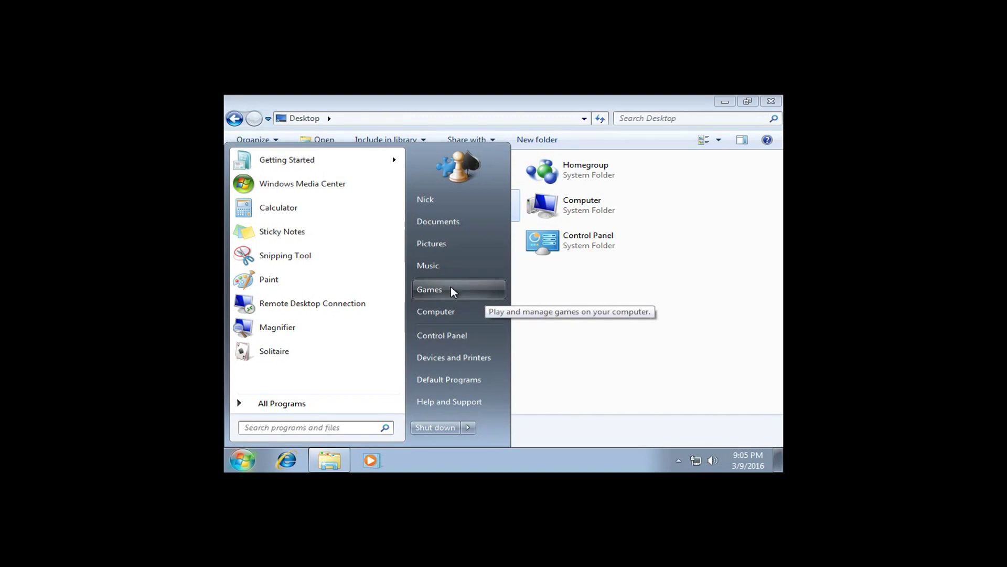
pyautogui.rightClick(452, 311)
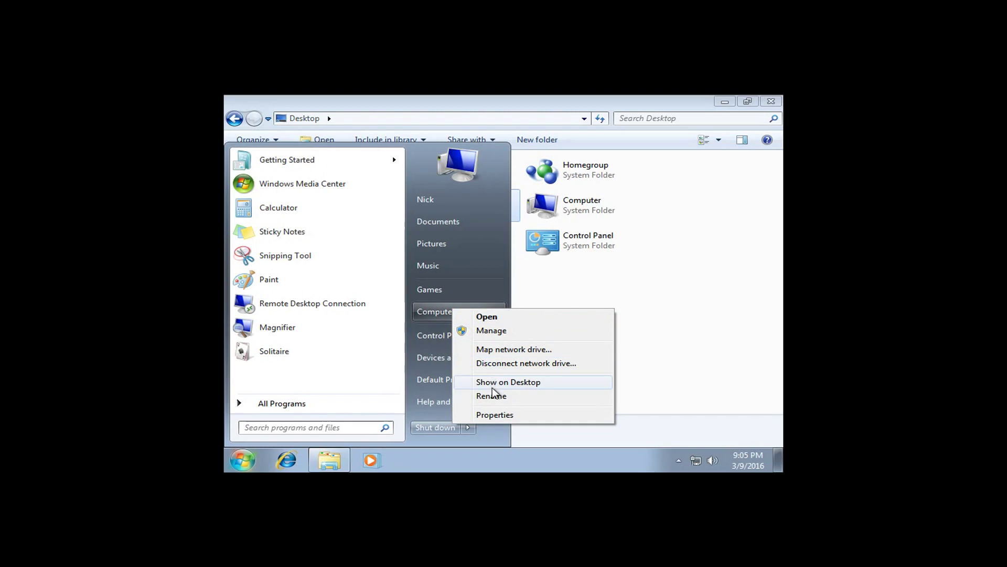
pyautogui.click(492, 415)
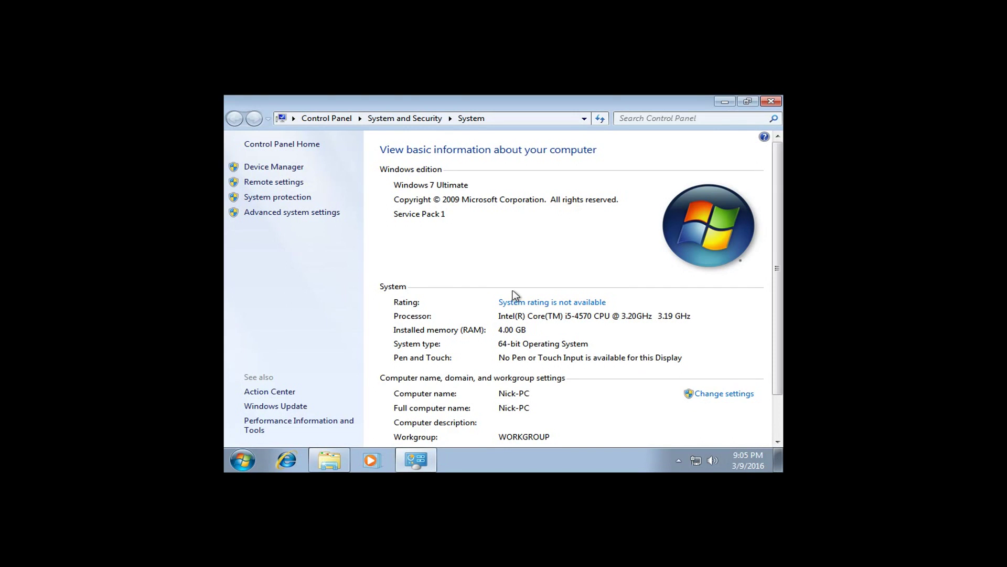
pyautogui.scroll(-2, 511, 293)
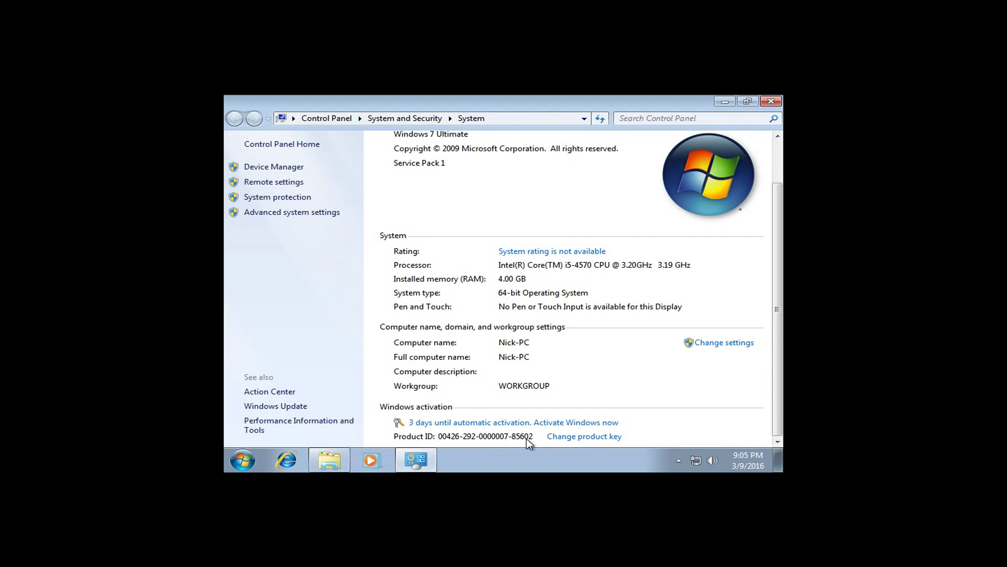
pyautogui.scroll(2, 353, 254)
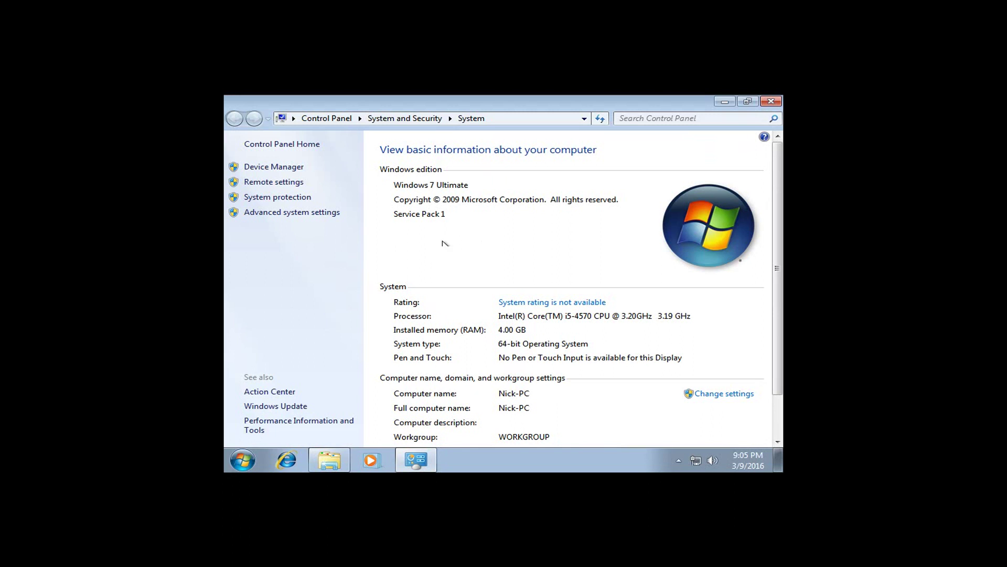
# Step: Reopen the computer's properties and bring up the window for changing the Windows product key
pyautogui.click(239, 459)
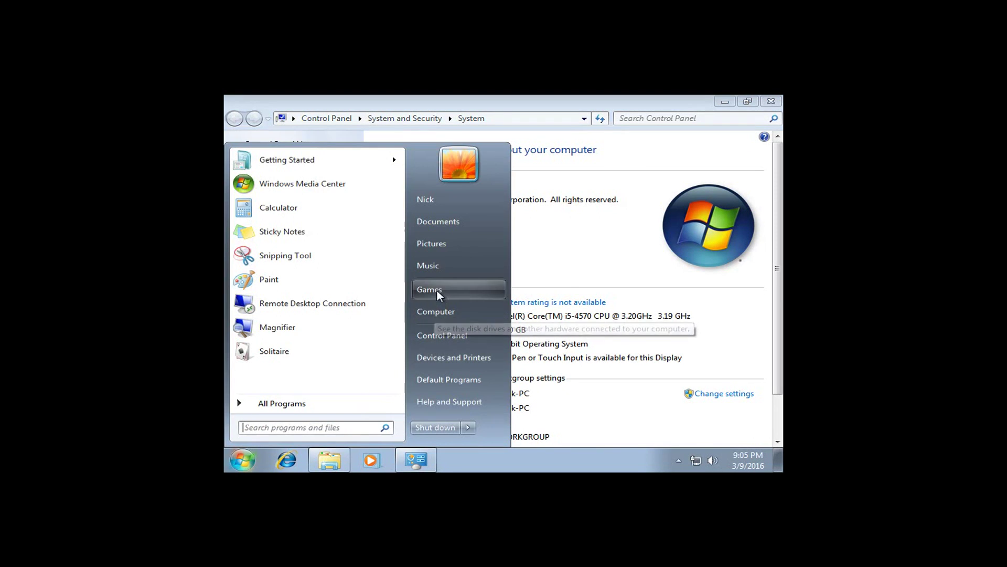
pyautogui.rightClick(439, 312)
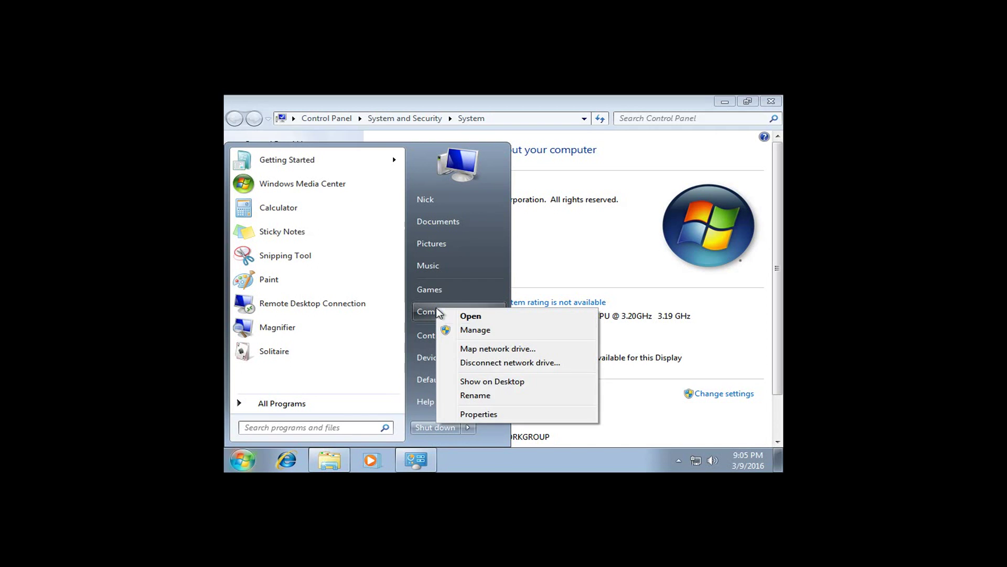
pyautogui.click(472, 414)
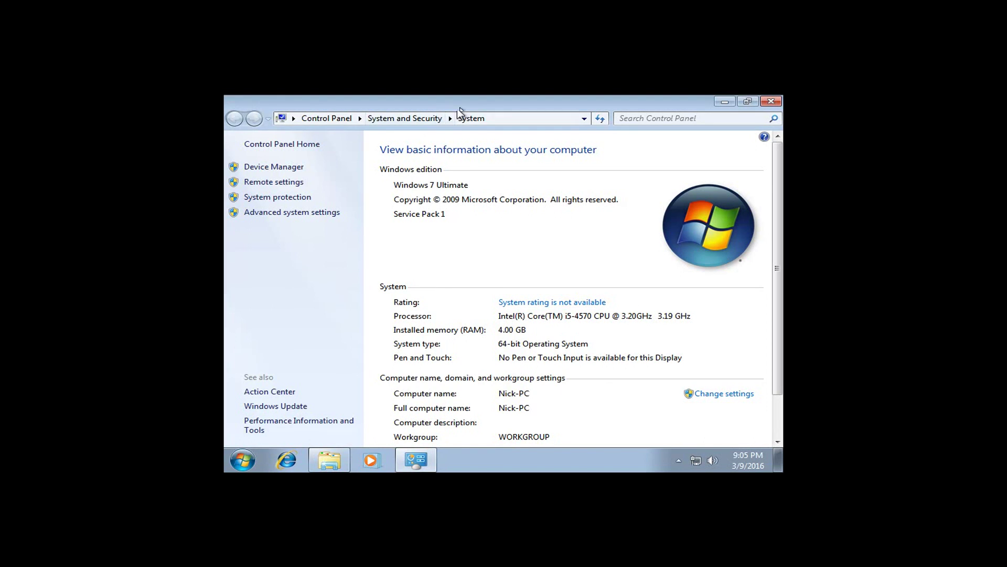
pyautogui.scroll(-1, 649, 410)
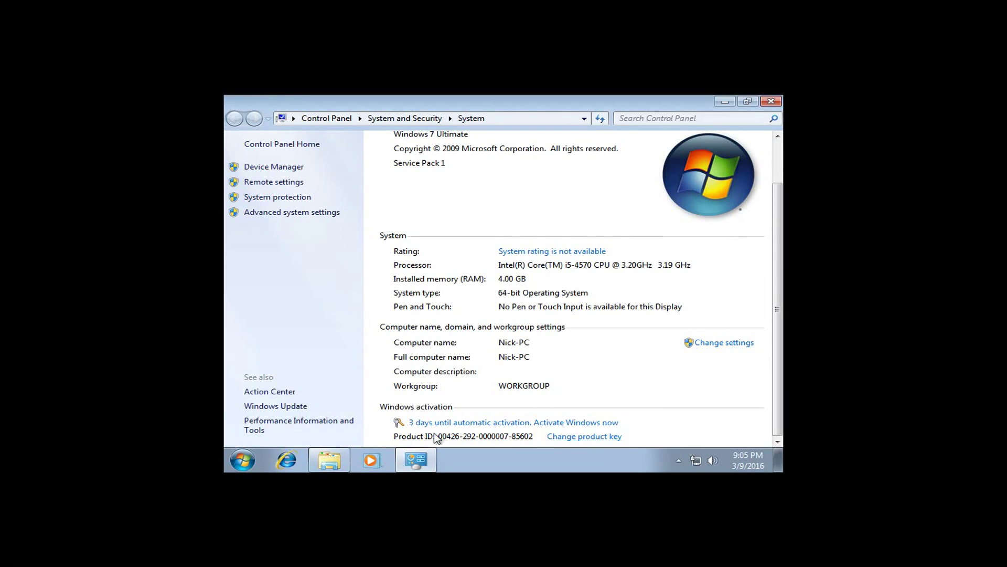
pyautogui.click(571, 436)
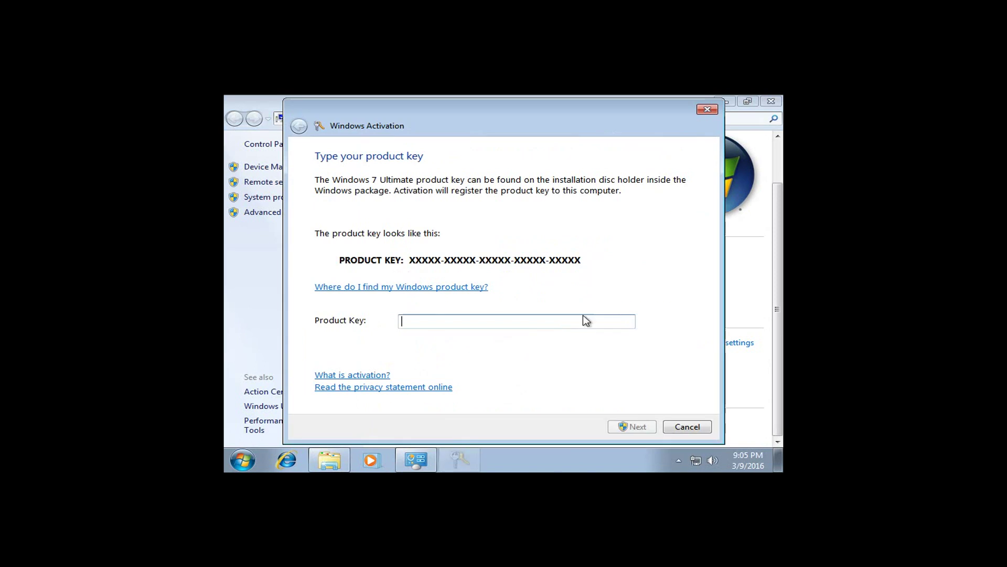
# Step: Cancel the product key entry and close the System and Desktop folder windows
pyautogui.click(700, 429)
pyautogui.click(771, 100)
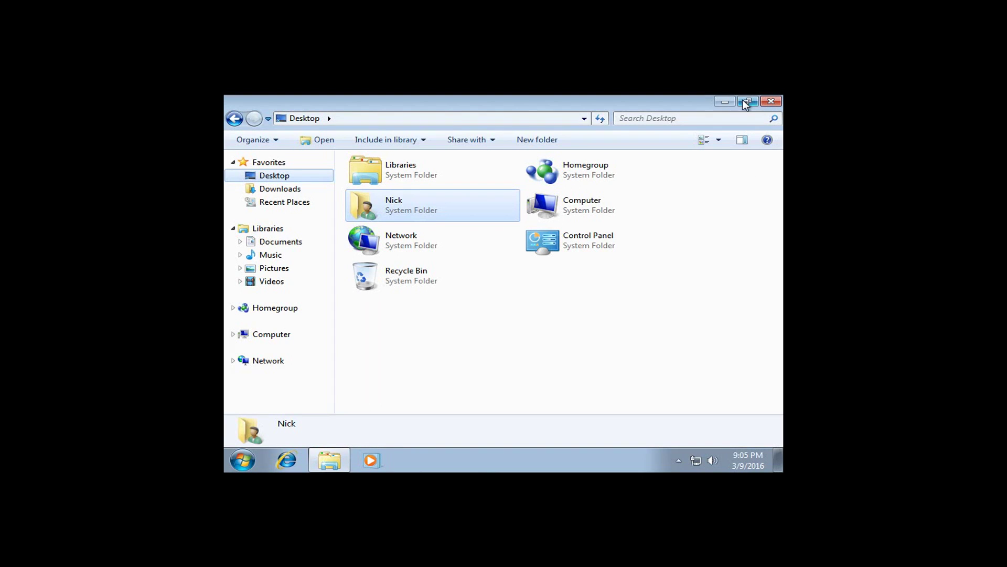
pyautogui.click(770, 101)
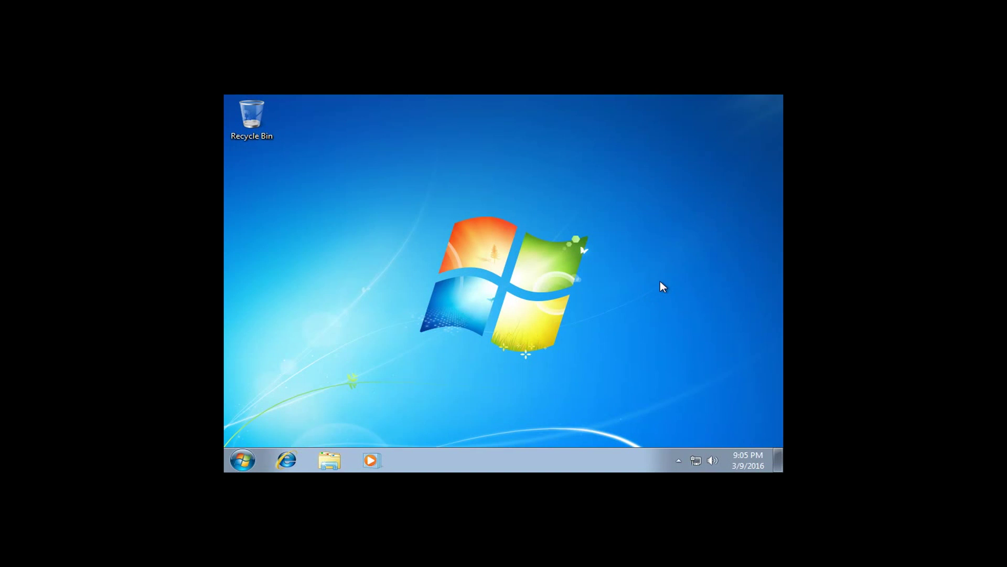